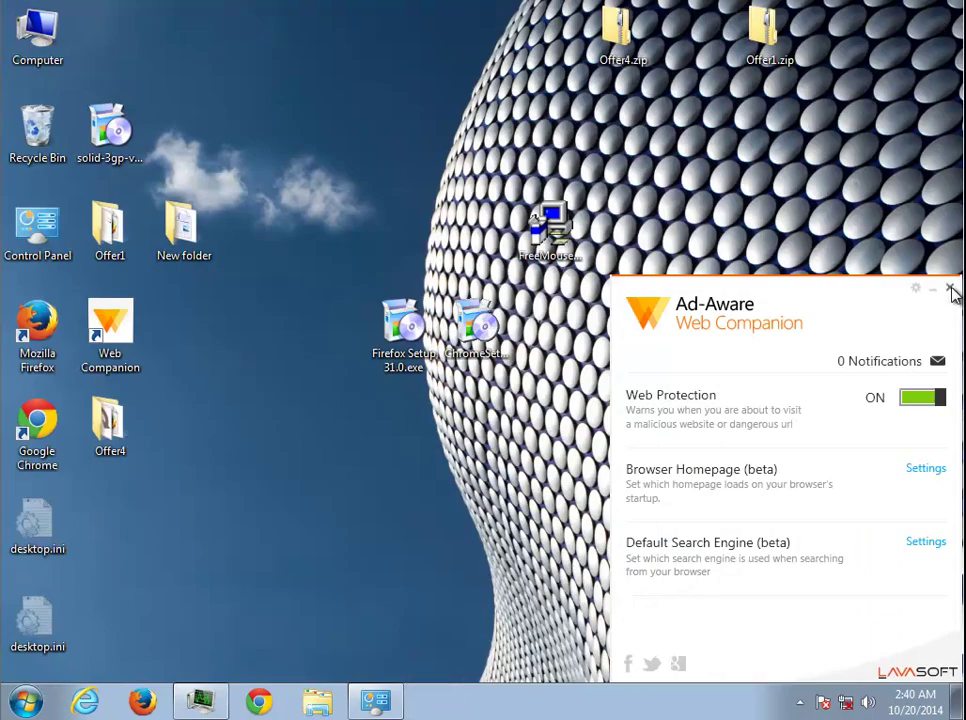
Close the Ad-Aware Web Companion window and quit the program still running in the background.
left_click(950, 289)
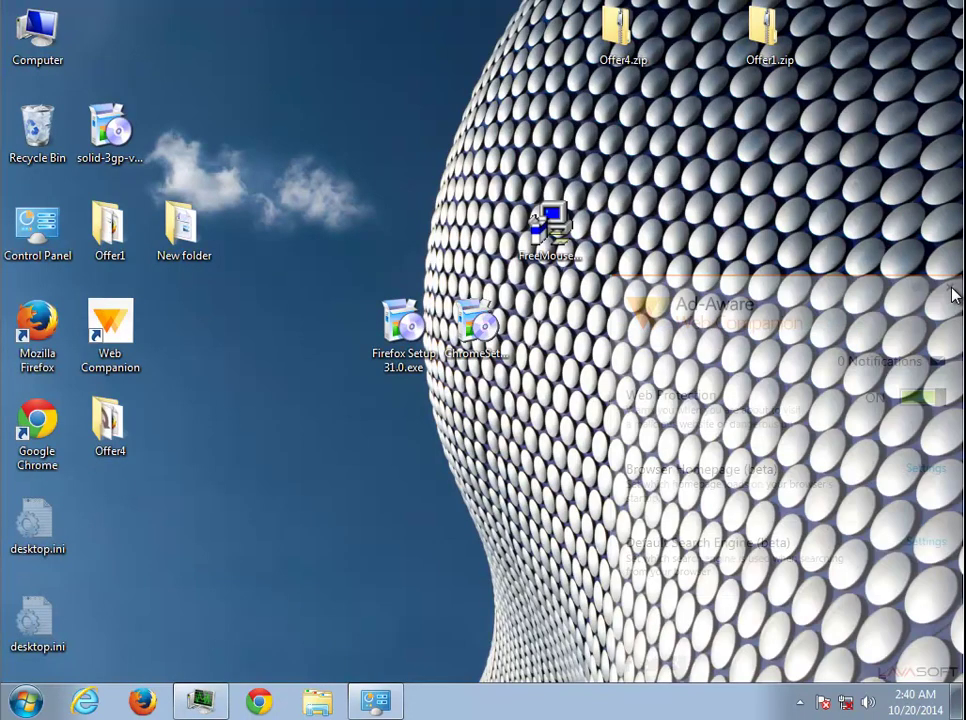
left_click(799, 703)
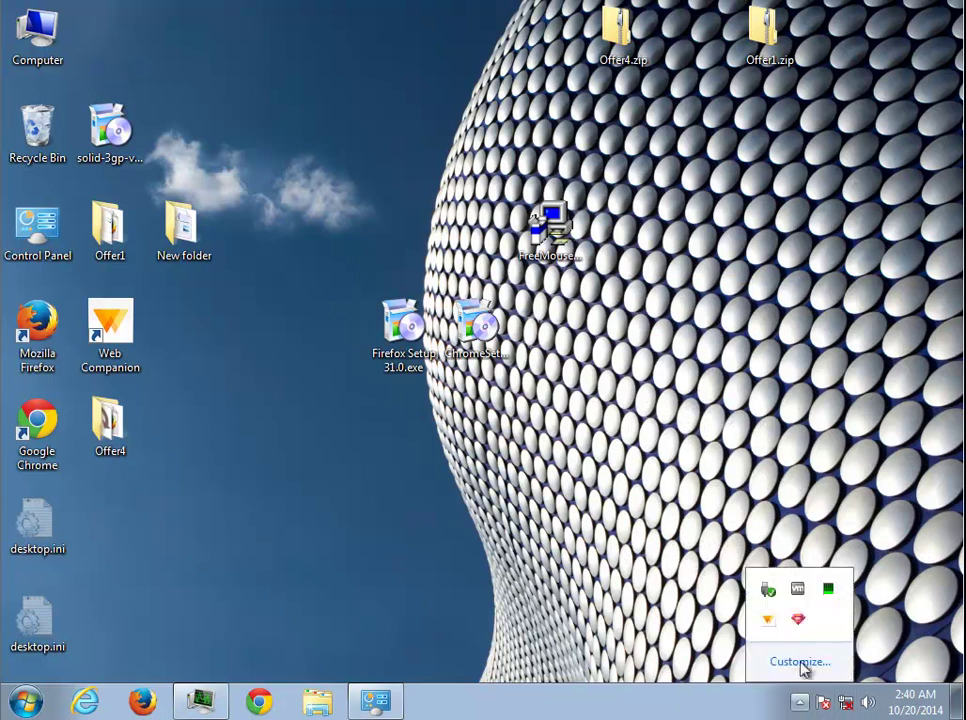
right_click(766, 622)
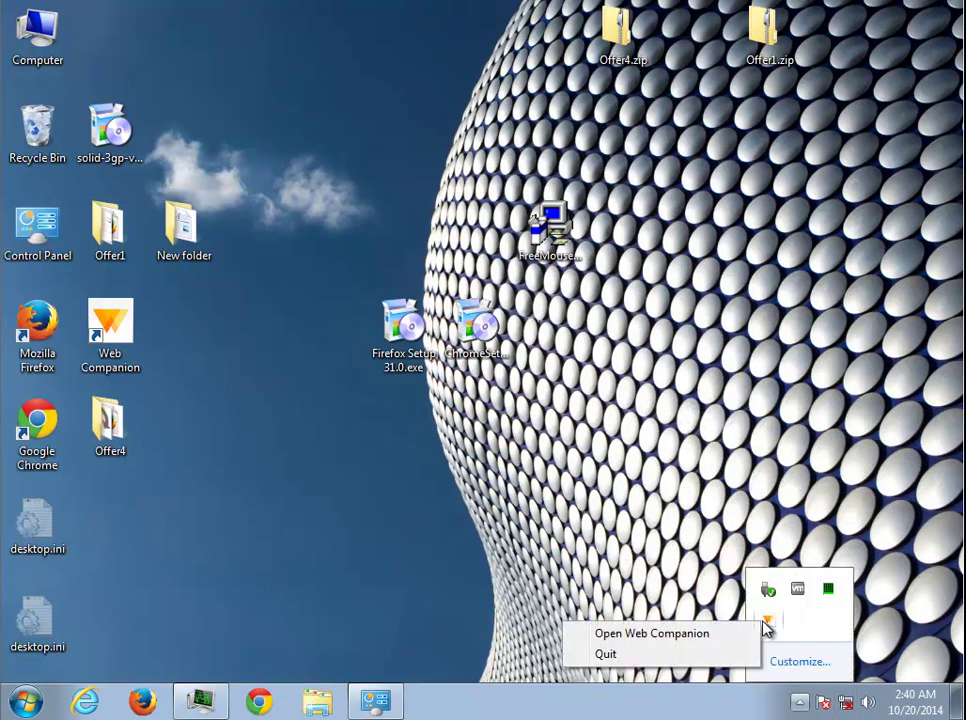
left_click(686, 660)
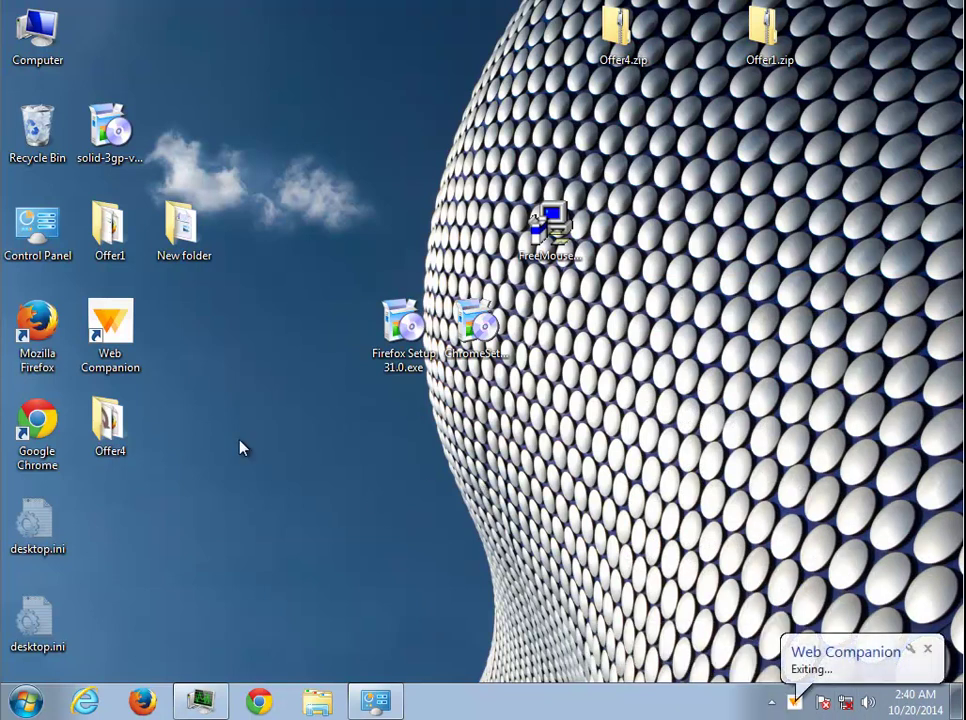
Open the file location of the Web Companion shortcut and copy the folder name Lavasoft from its path.
right_click(108, 338)
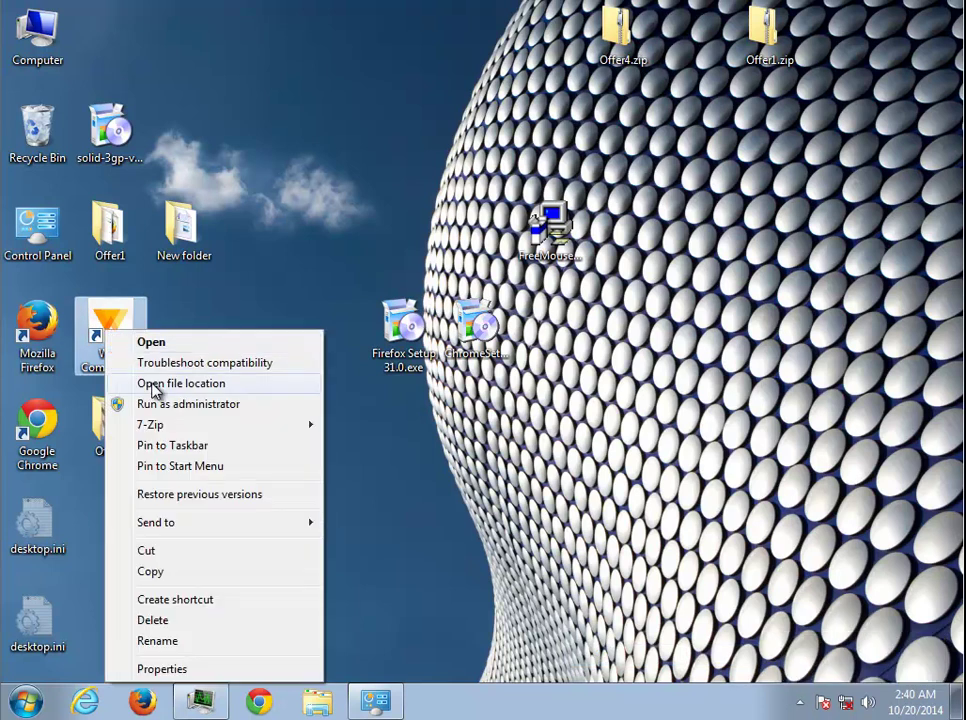
left_click(152, 384)
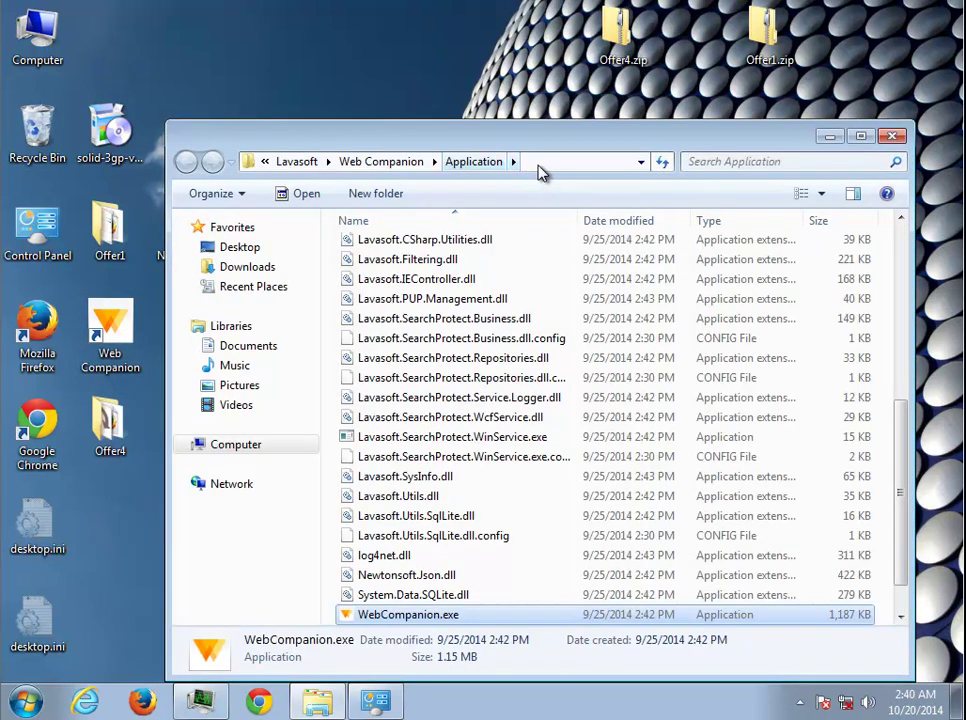
left_click(510, 166)
left_click(412, 164)
left_click_drag(420, 165, 376, 162)
right_click(388, 170)
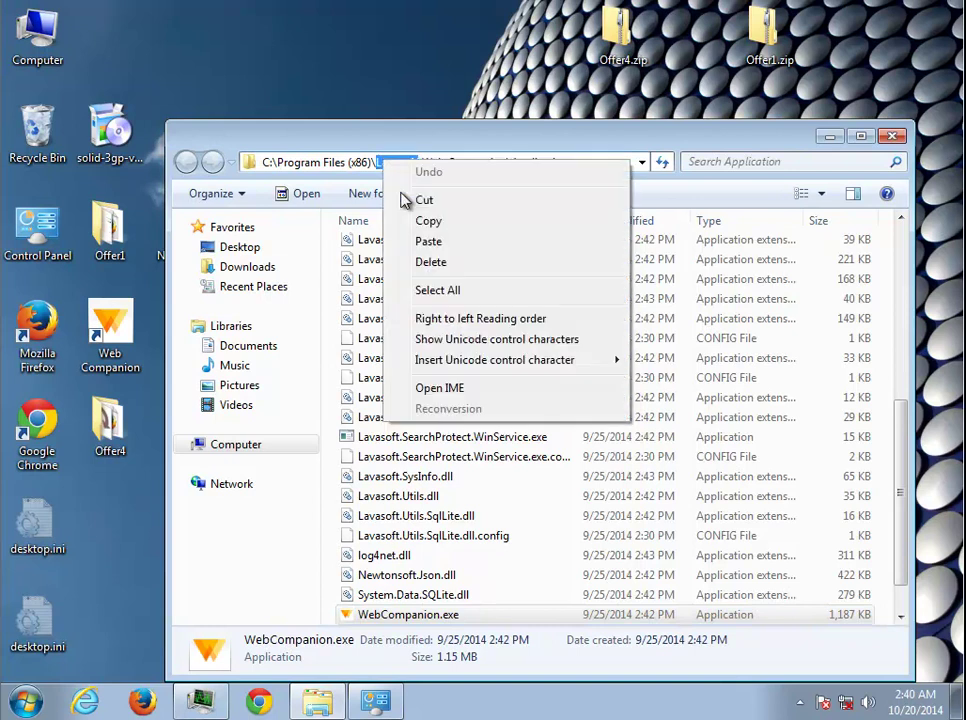
left_click(427, 220)
Switch the Application folder to the List view and select WebCompanion.exe.
left_click(822, 195)
left_click(812, 168)
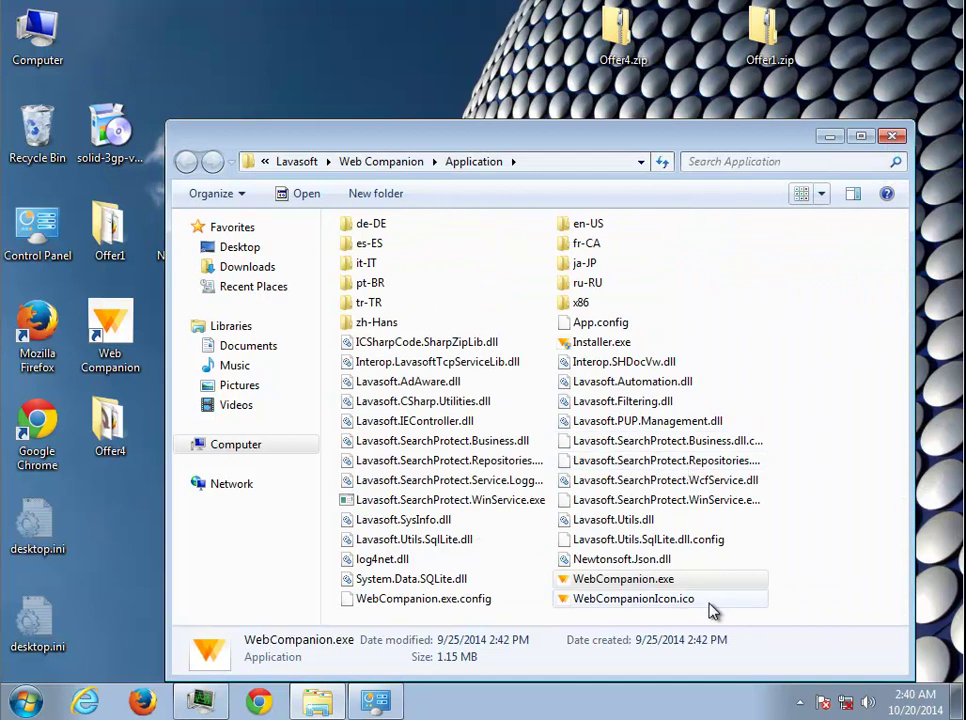
left_click(565, 582)
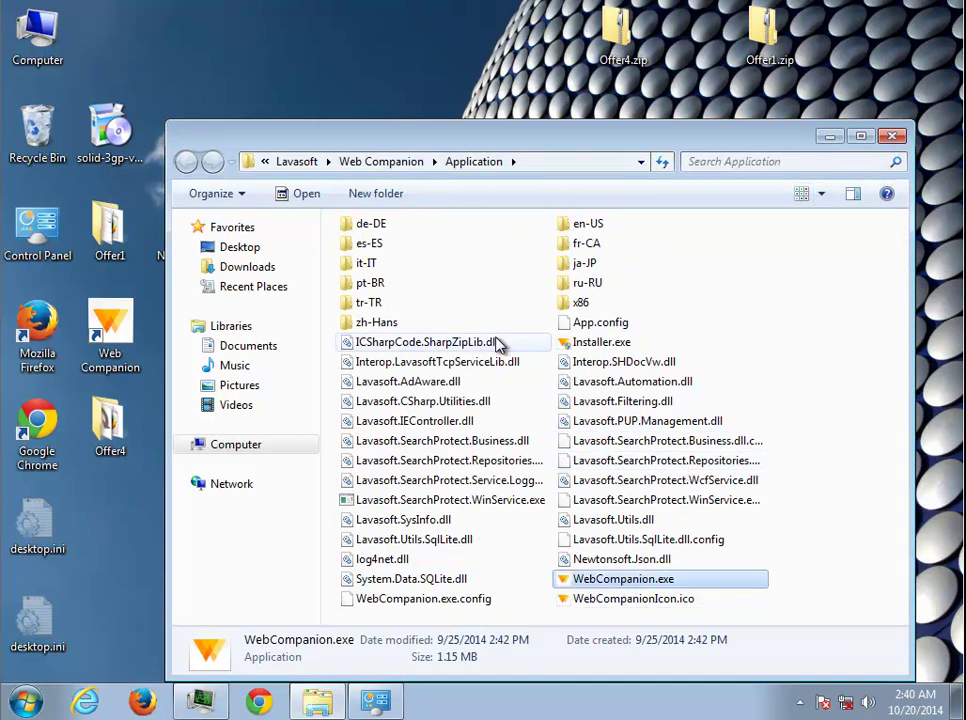
Start uninstalling Web Companion from the installed programs in Control Panel, narrowing the Name column on the way.
left_click(26, 703)
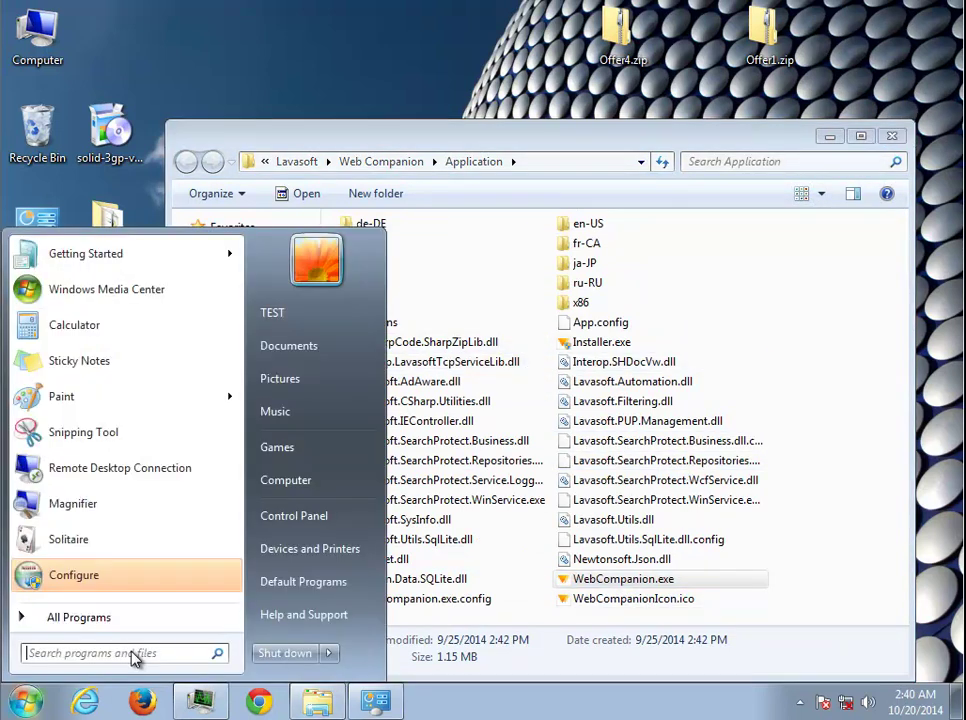
left_click(323, 518)
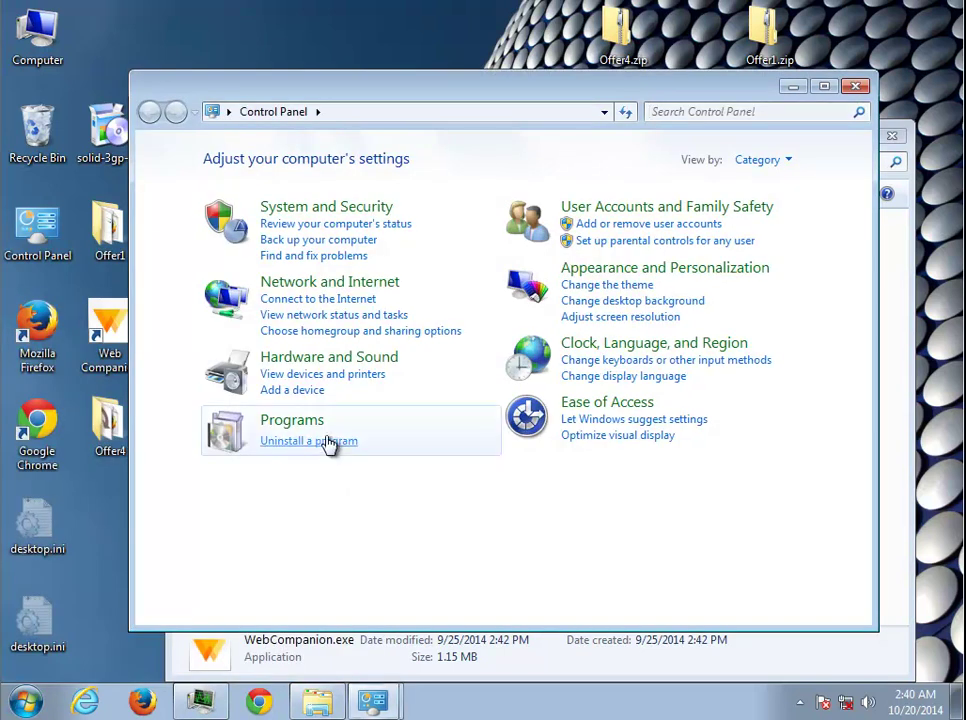
left_click(323, 440)
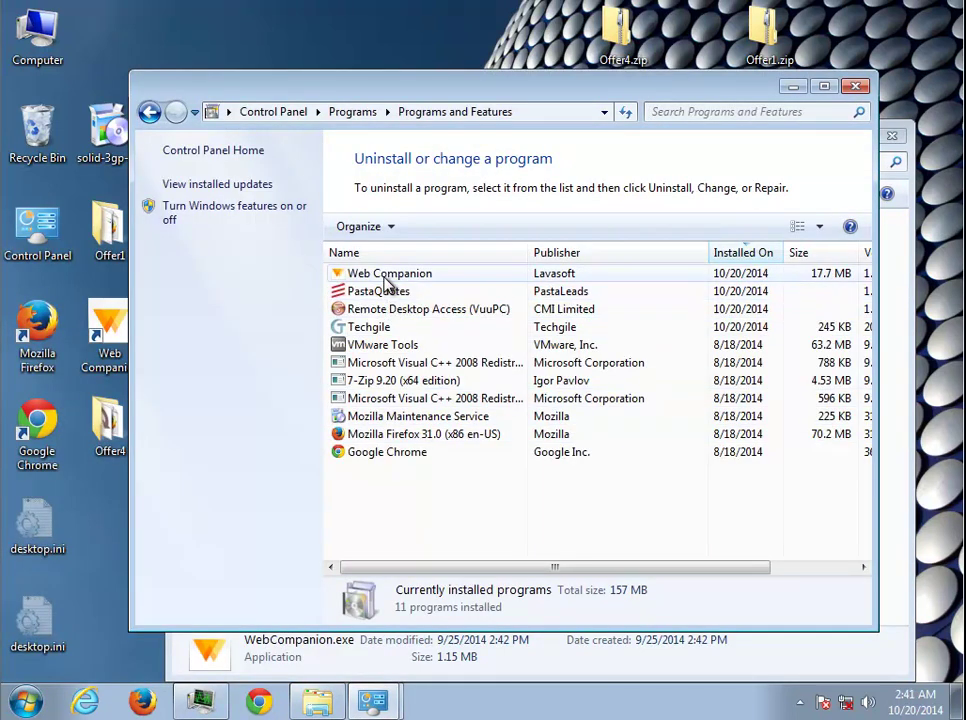
left_click(388, 274)
left_click_drag(526, 252, 453, 252)
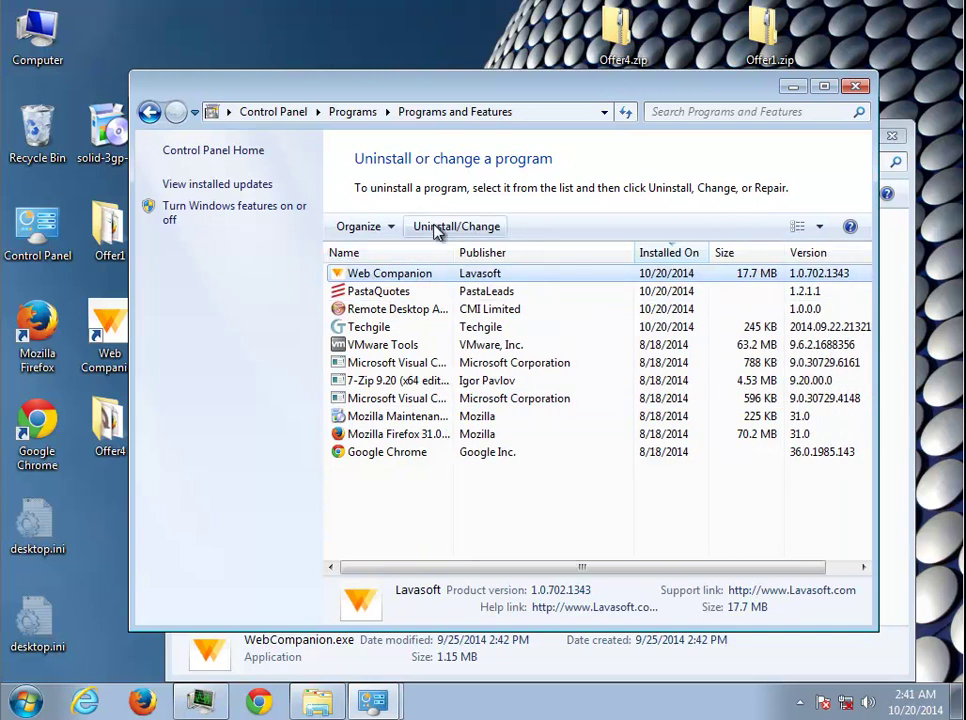
left_click(431, 226)
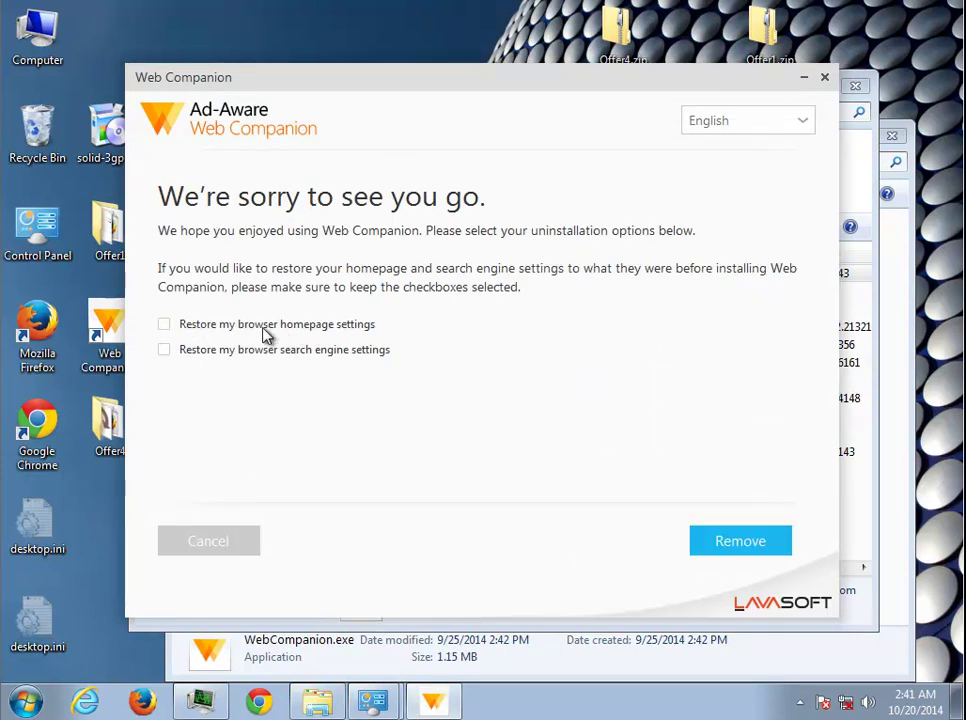
Choose to restore the browser homepage and search engine settings, and confirm the removal of Web Companion.
left_click(164, 325)
left_click(165, 351)
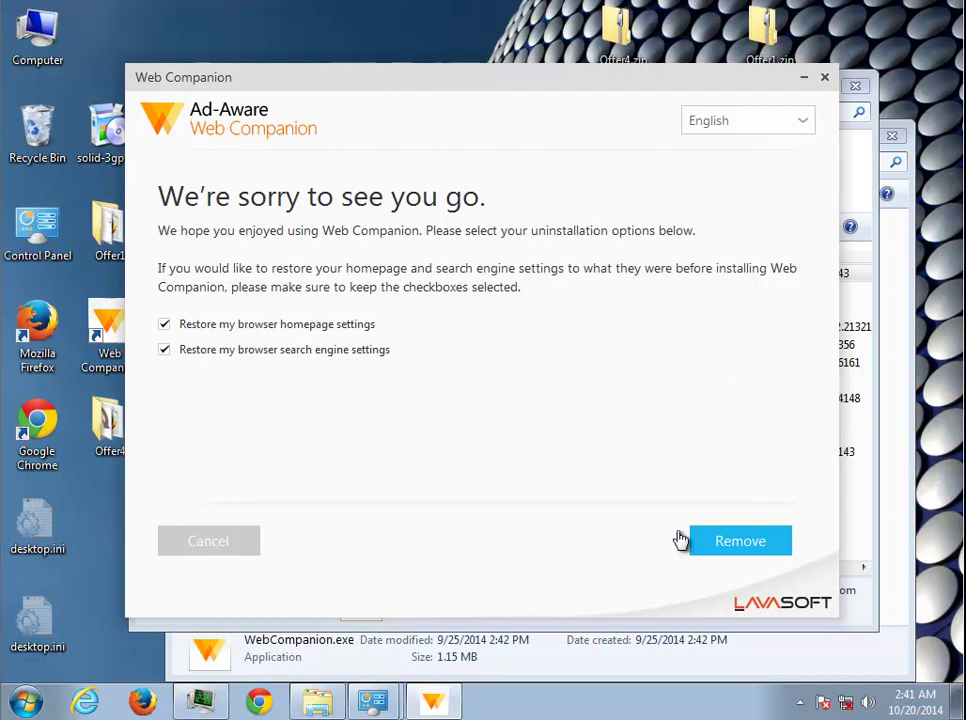
left_click(736, 550)
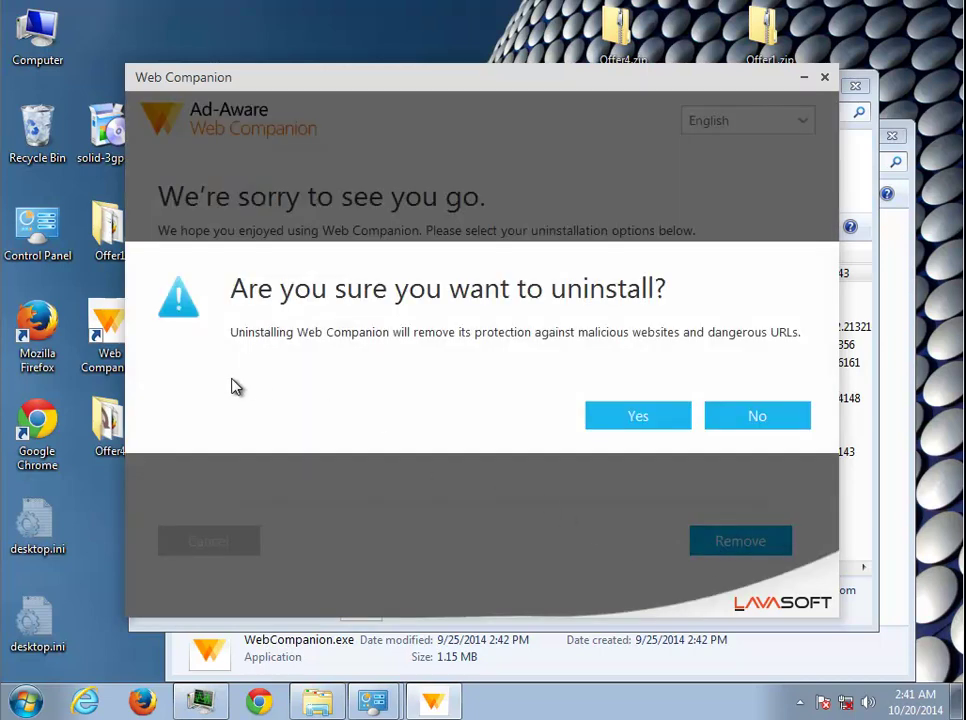
left_click(670, 424)
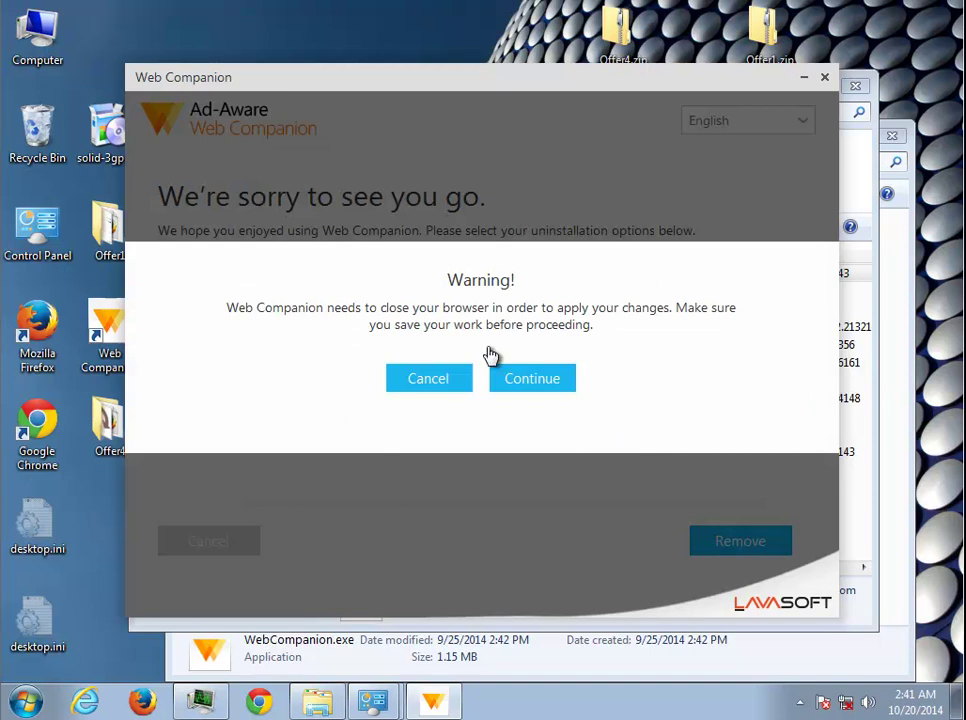
left_click(555, 383)
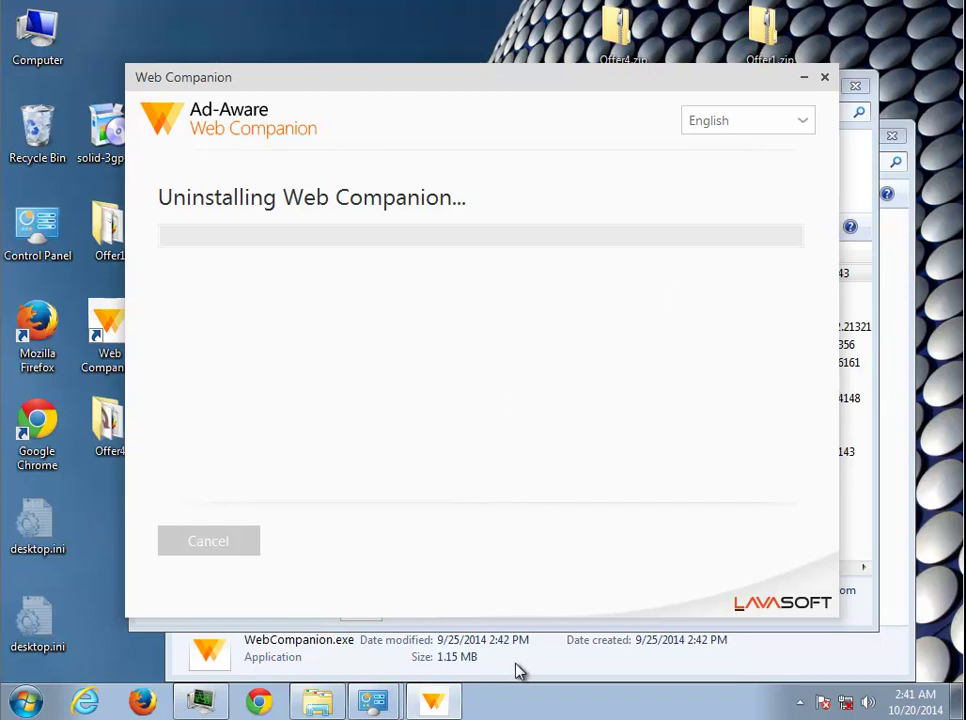
Inspect the Installer.exe process in Task Manager, open its file location, and minimize both windows.
right_click(502, 709)
left_click(570, 640)
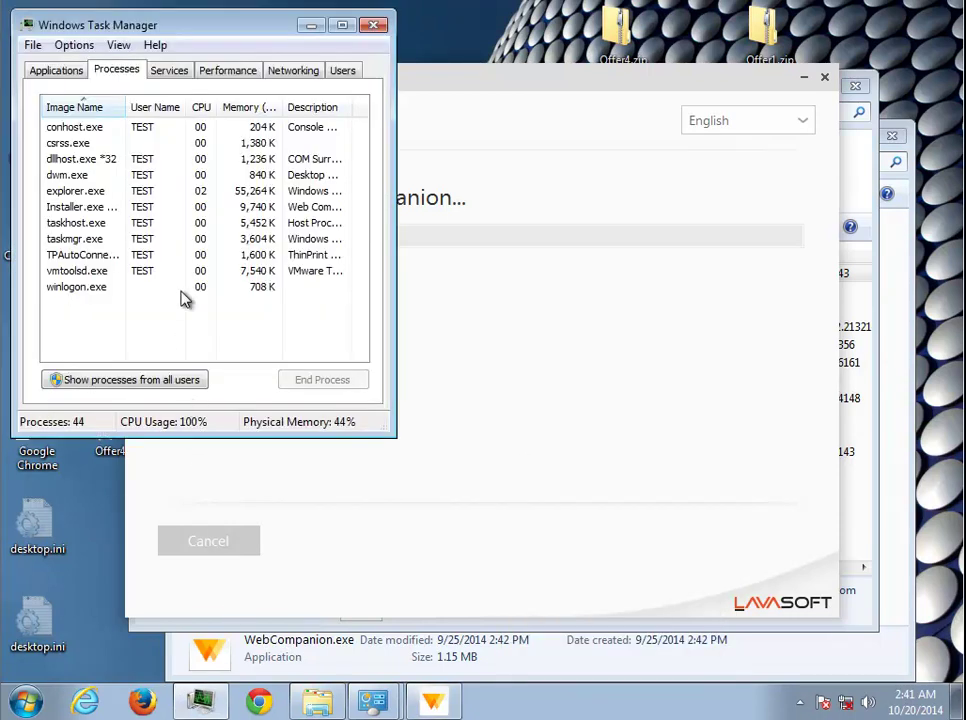
right_click(105, 208)
left_click(155, 222)
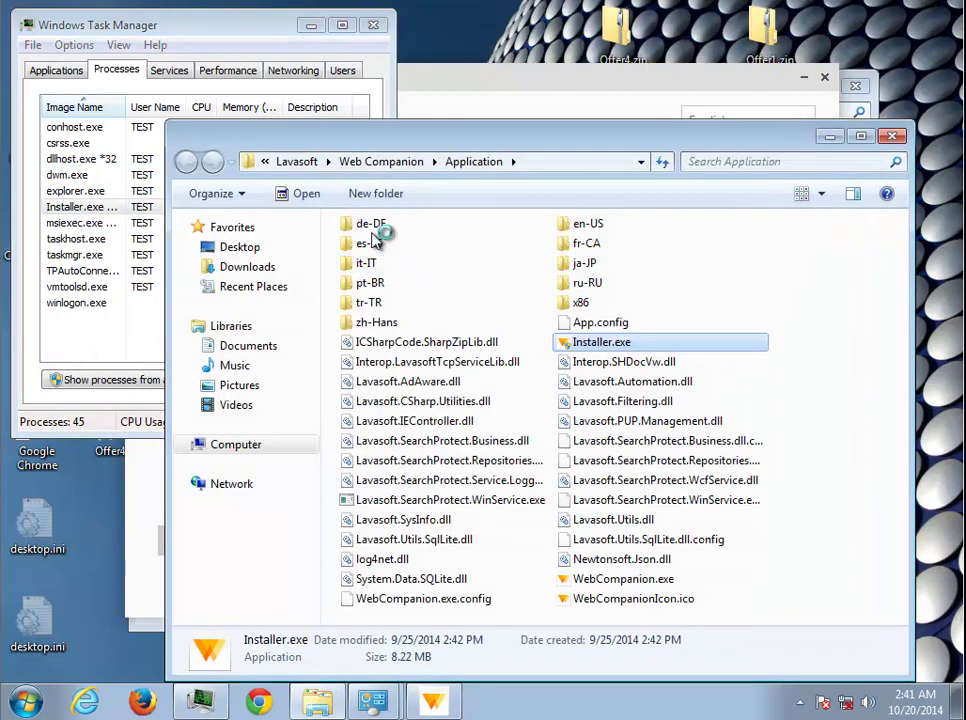
left_click(533, 163)
left_click(311, 25)
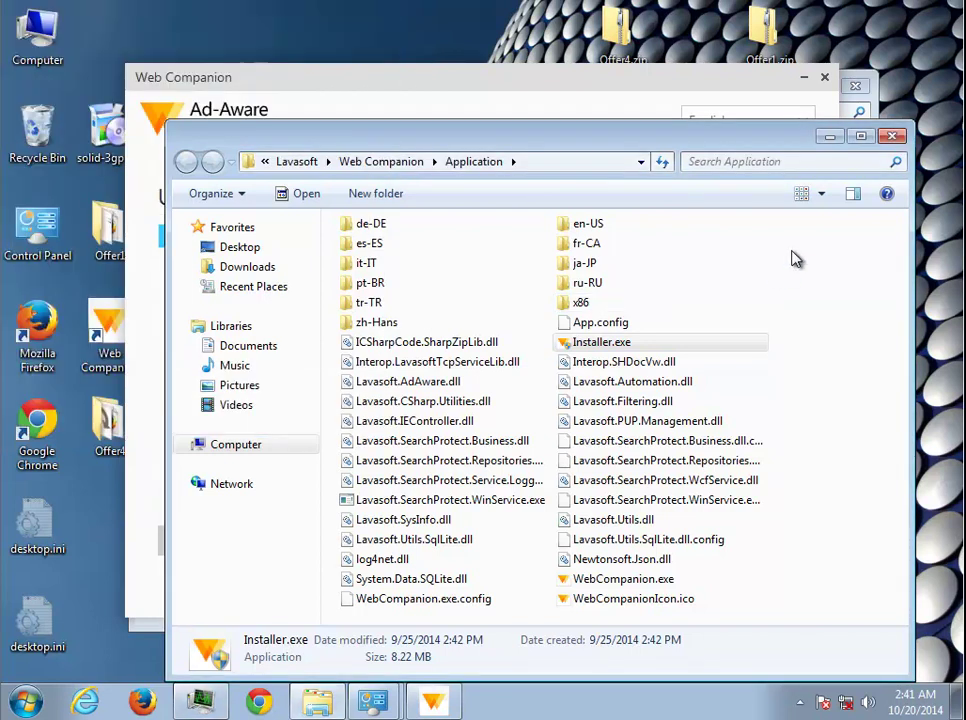
left_click(829, 136)
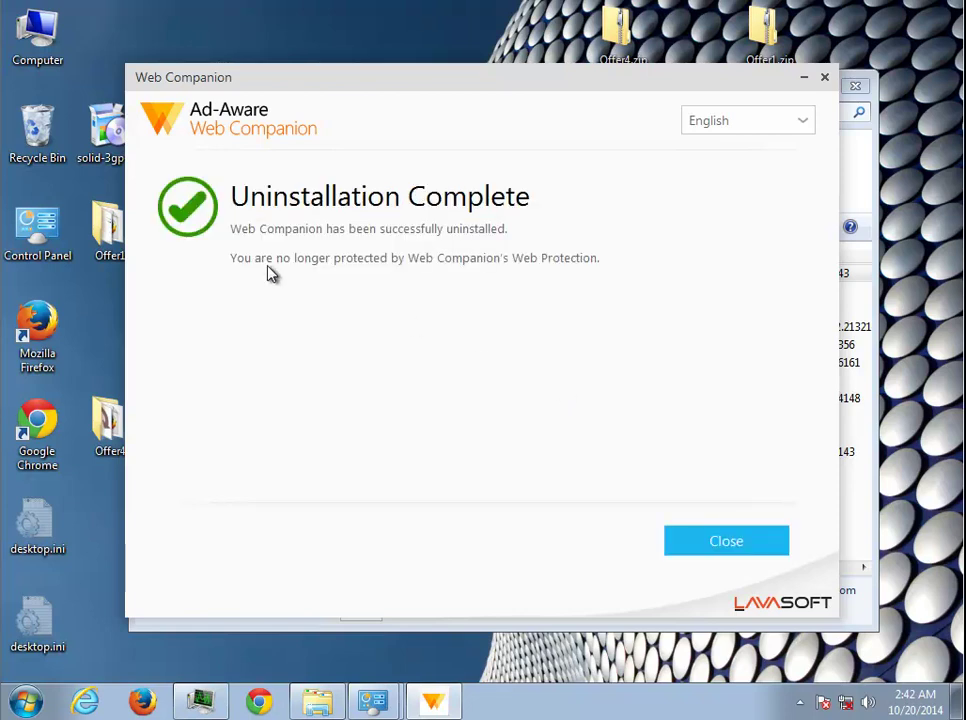
Close the finished Web Companion uninstaller, refresh the installed programs list and close Control Panel.
left_click(747, 538)
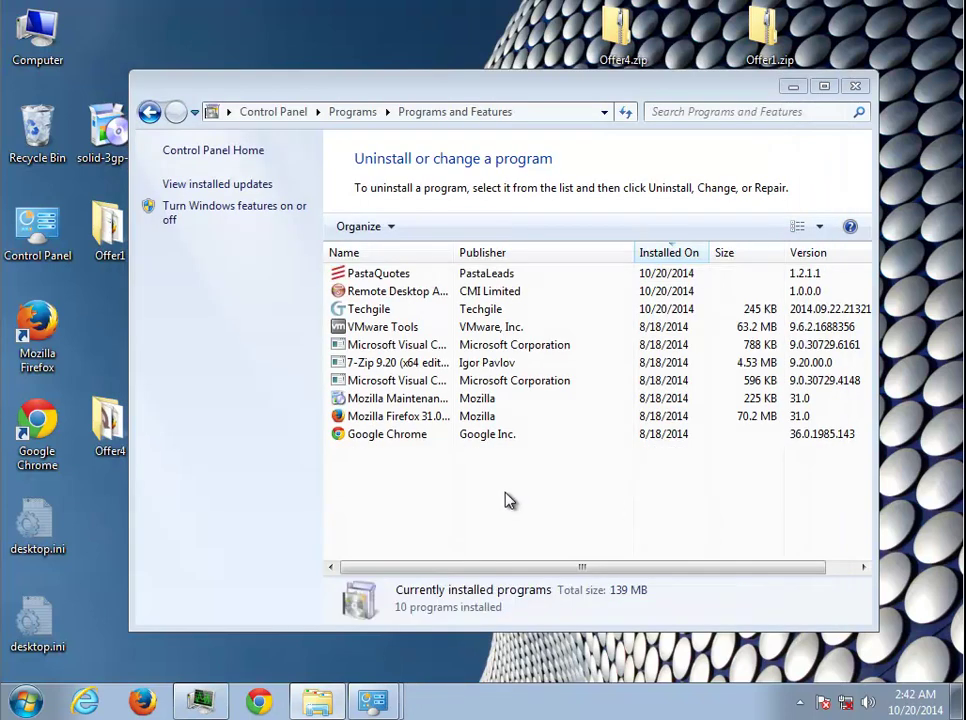
right_click(441, 479)
left_click(491, 550)
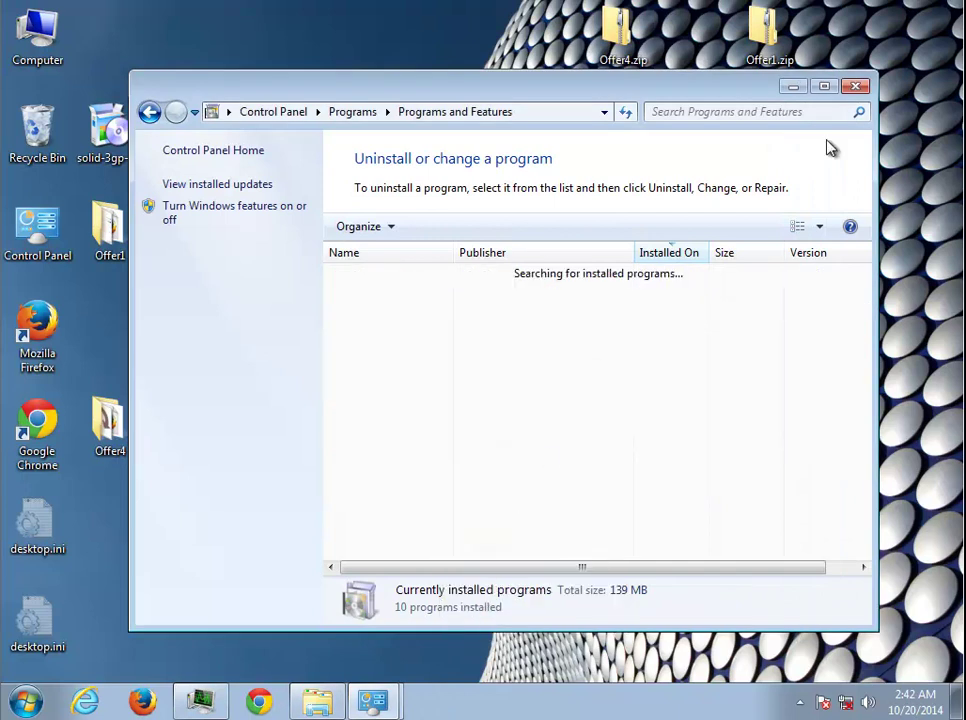
left_click(853, 90)
left_click(25, 703)
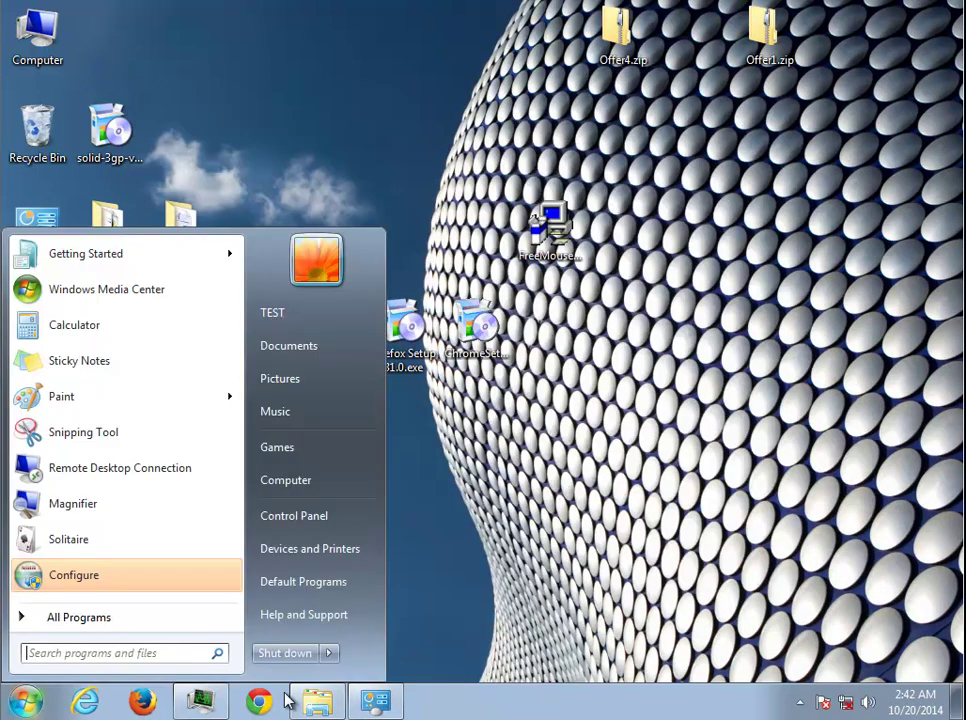
mouse_move(330, 655)
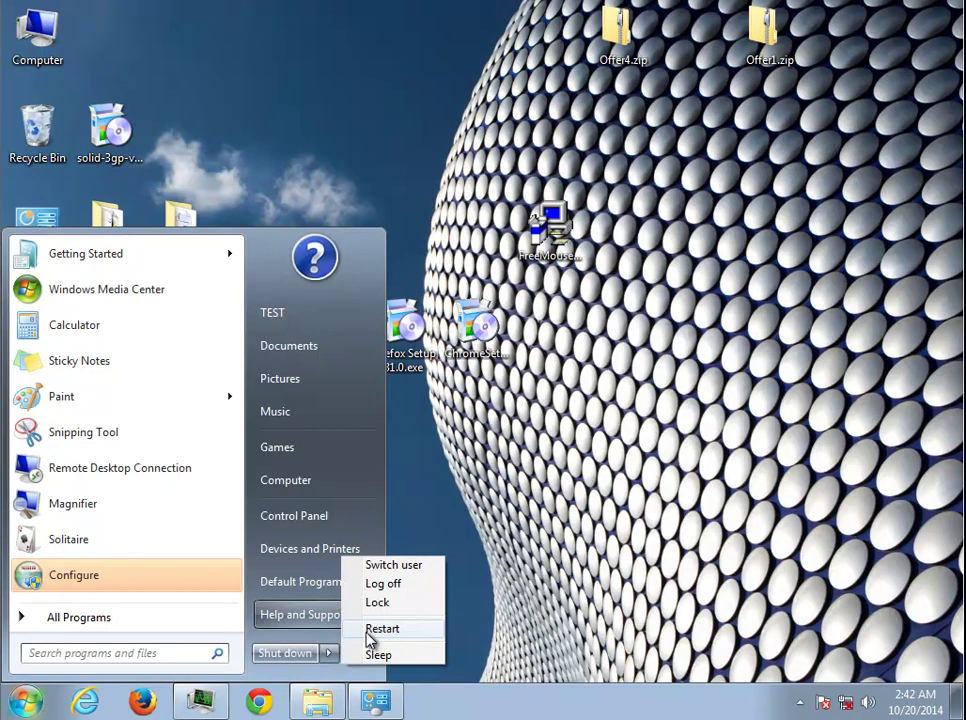
right_click(586, 431)
left_click(617, 484)
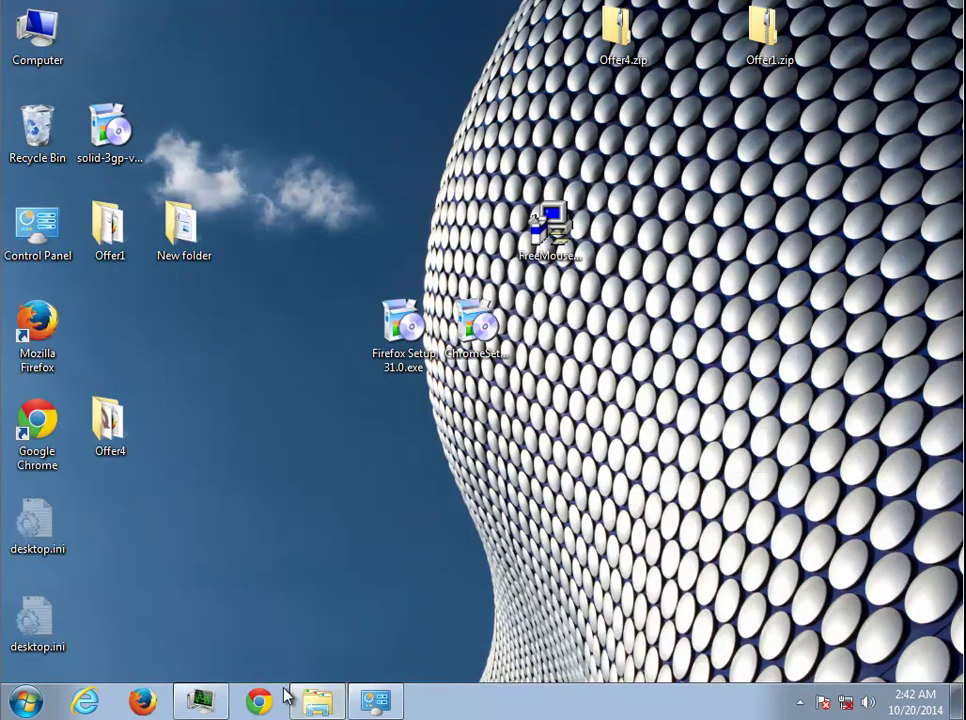
Open Firefox and examine its available search engines and installed extensions.
left_click(152, 702)
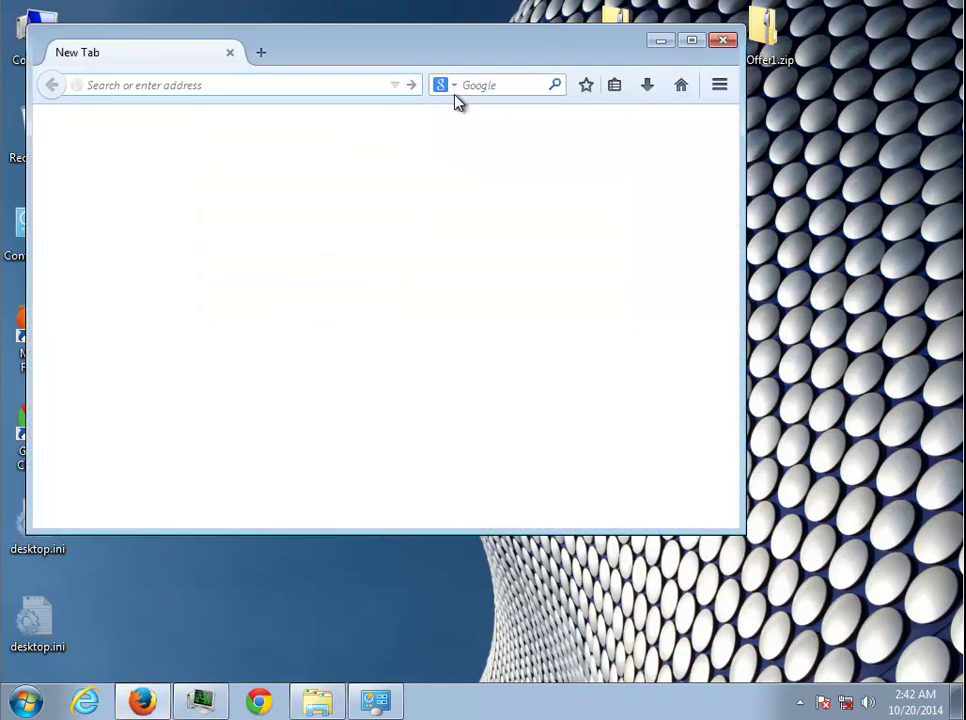
left_click(453, 88)
left_click(470, 343)
left_click(719, 88)
left_click(679, 365)
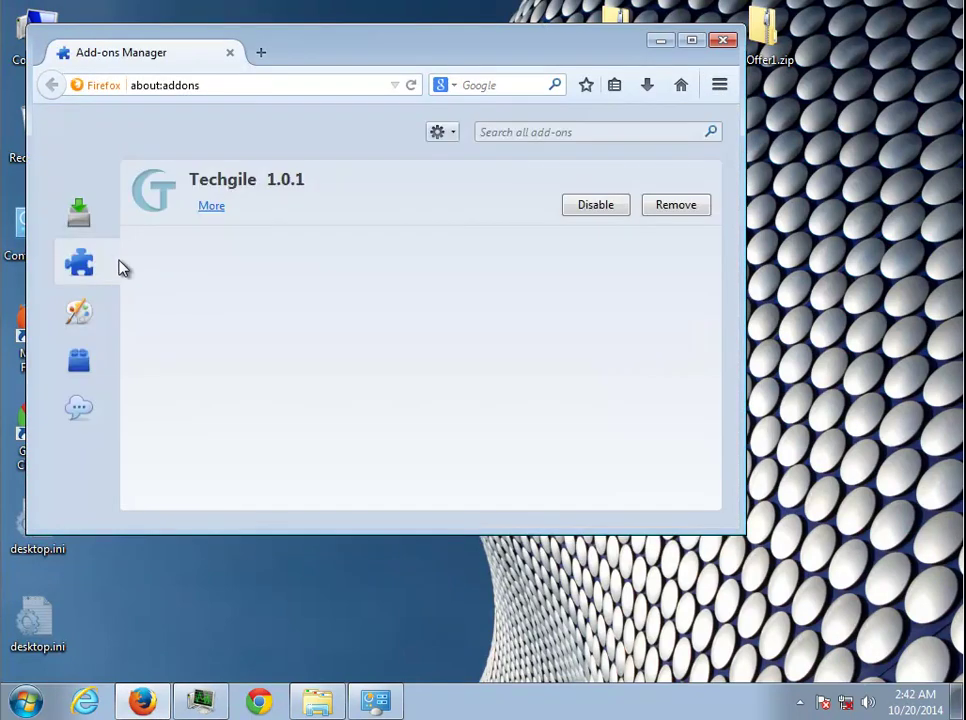
Clear all Firefox history for the Everything time range, including Offline Website Data and Site Preferences, accept the options and close the browser.
left_click(720, 87)
left_click(621, 362)
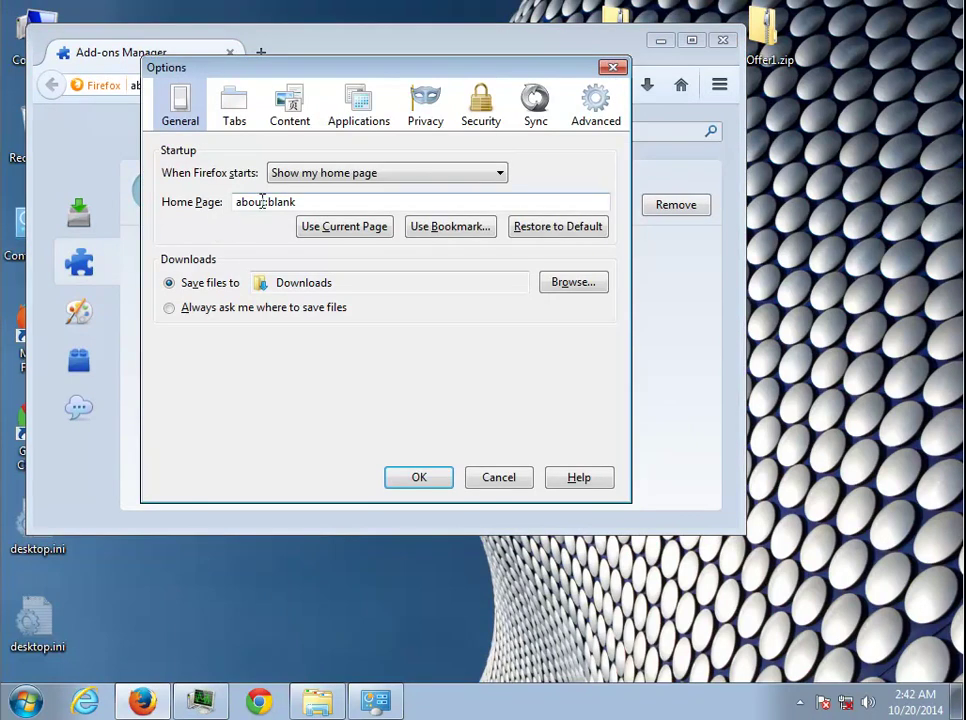
left_click(425, 115)
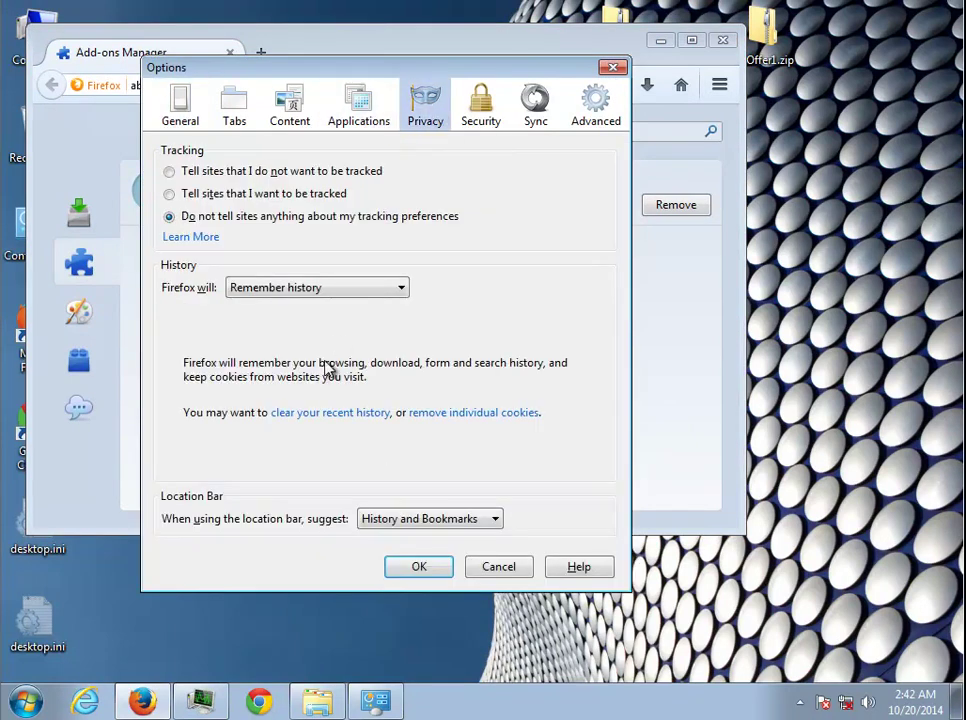
left_click(388, 296)
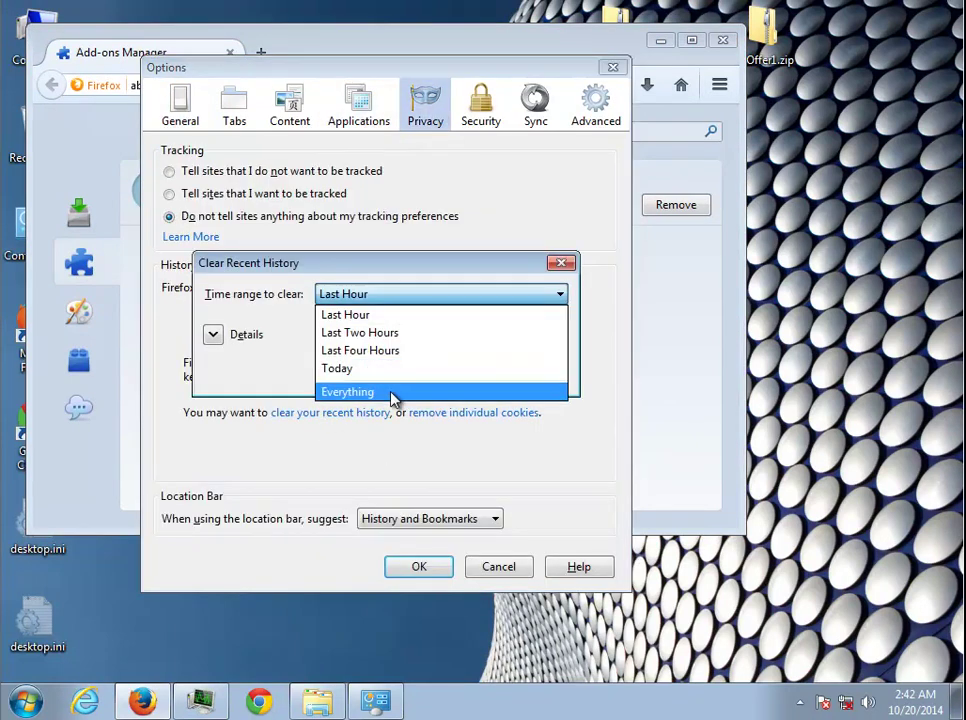
left_click(395, 392)
left_click(285, 536)
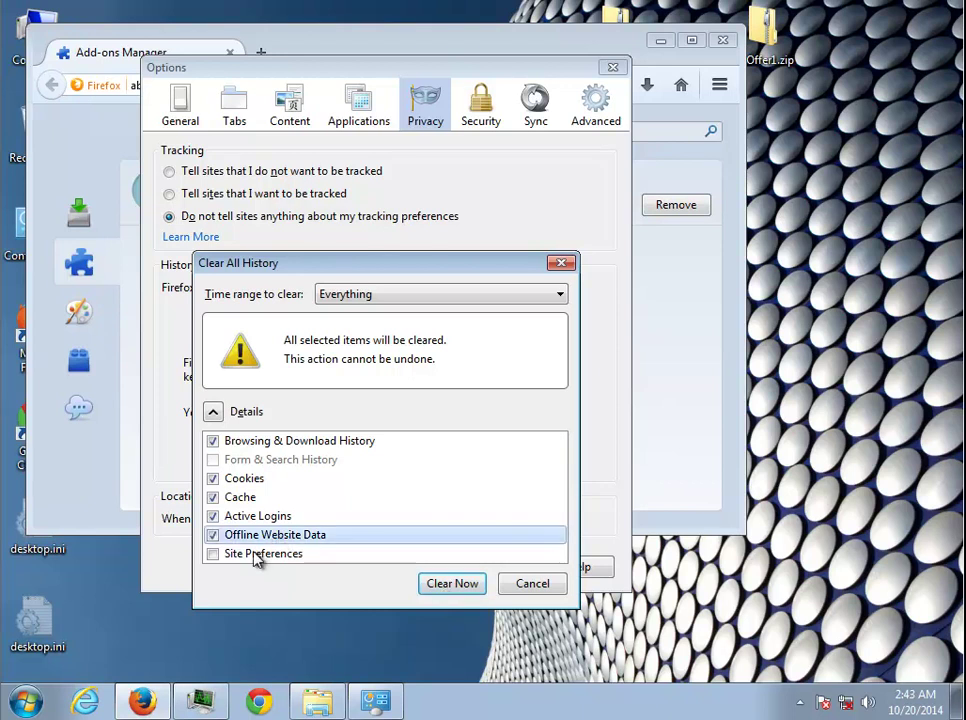
left_click(262, 554)
left_click(428, 580)
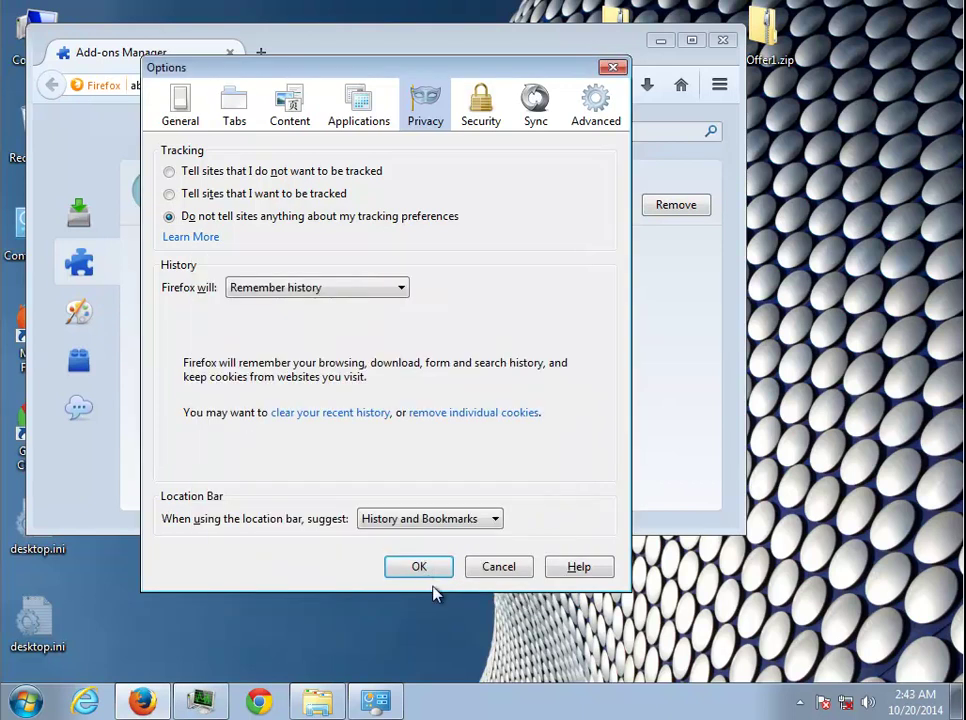
left_click(412, 565)
left_click(720, 42)
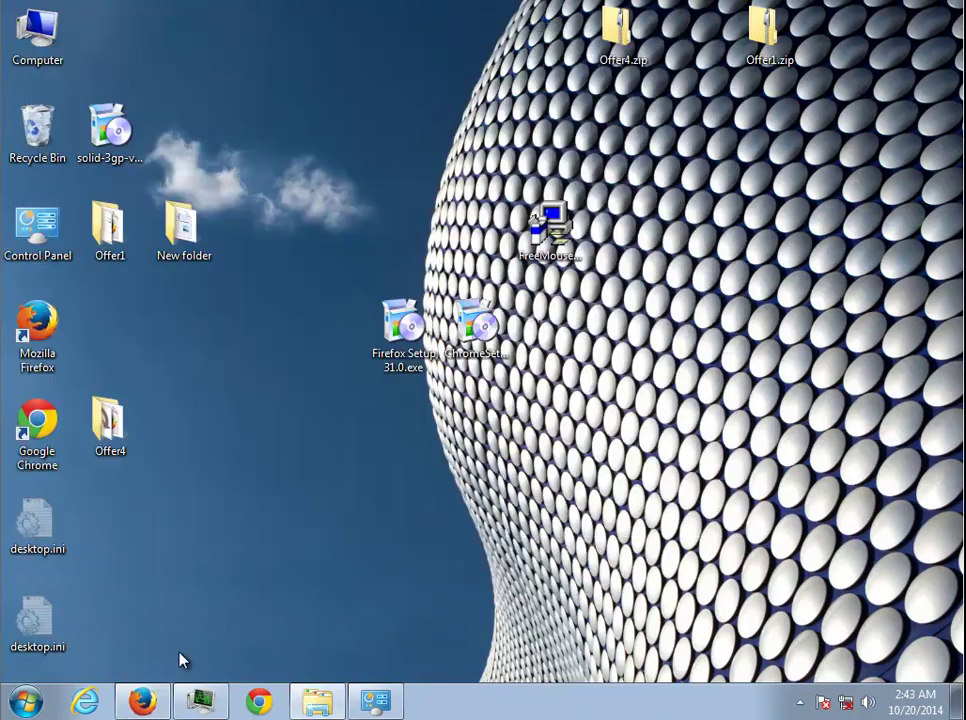
Open the Computer window and make sure the folder view options show hidden files, folders, and drives.
left_click(26, 701)
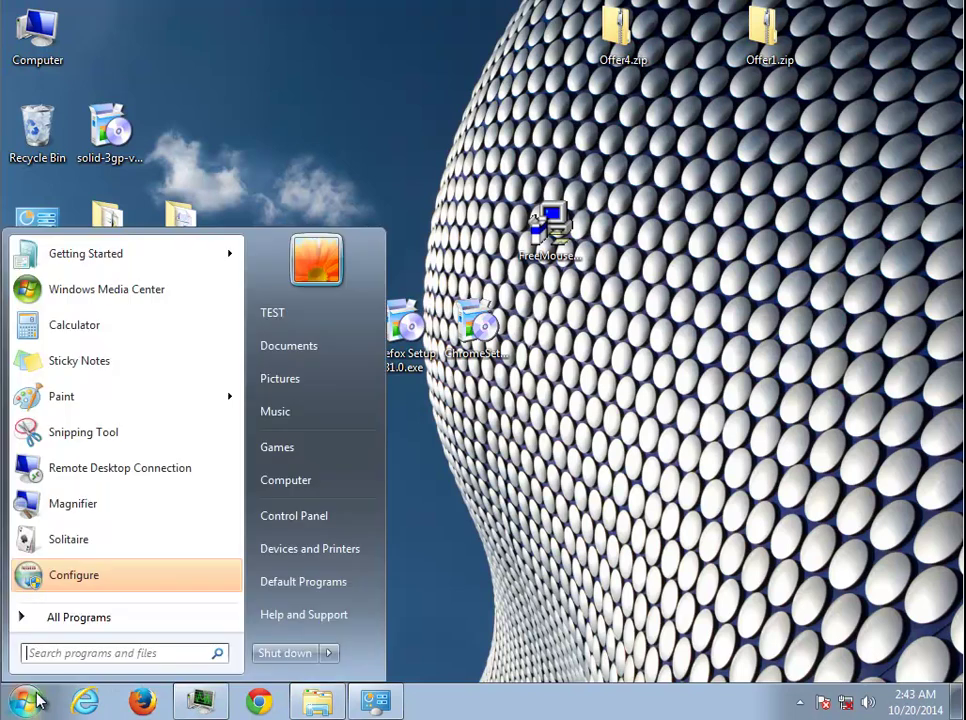
left_click(300, 482)
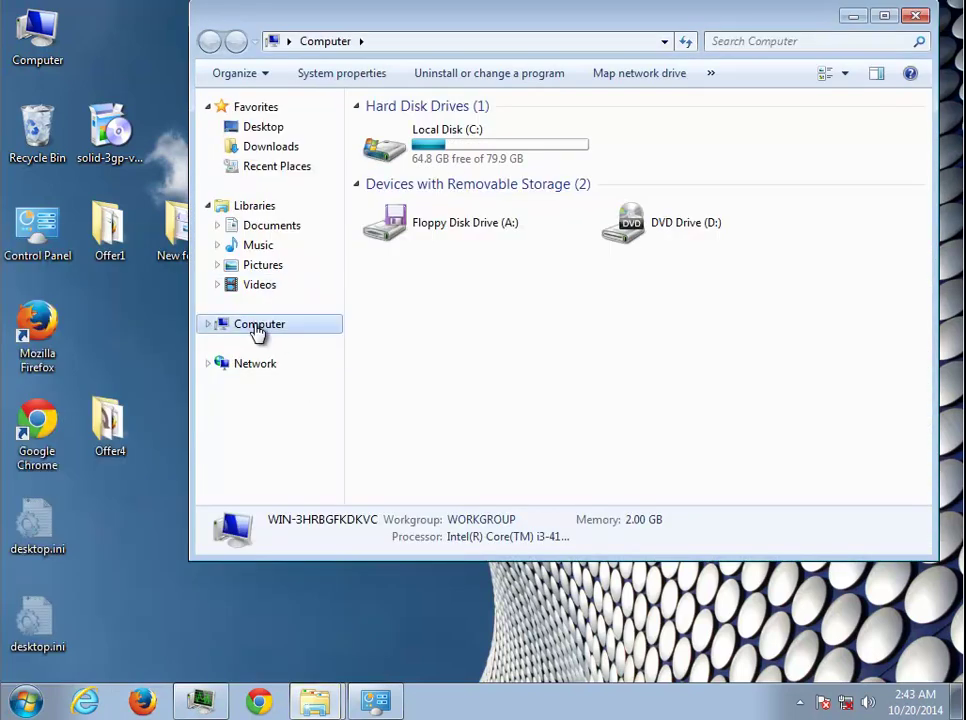
left_click(262, 74)
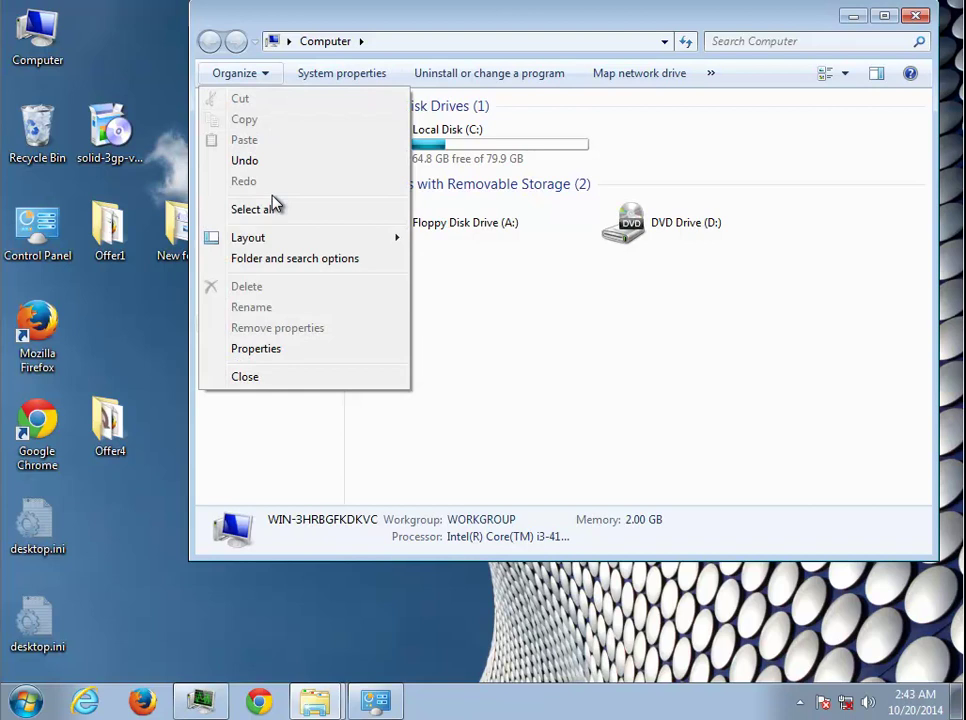
left_click(274, 259)
left_click(287, 120)
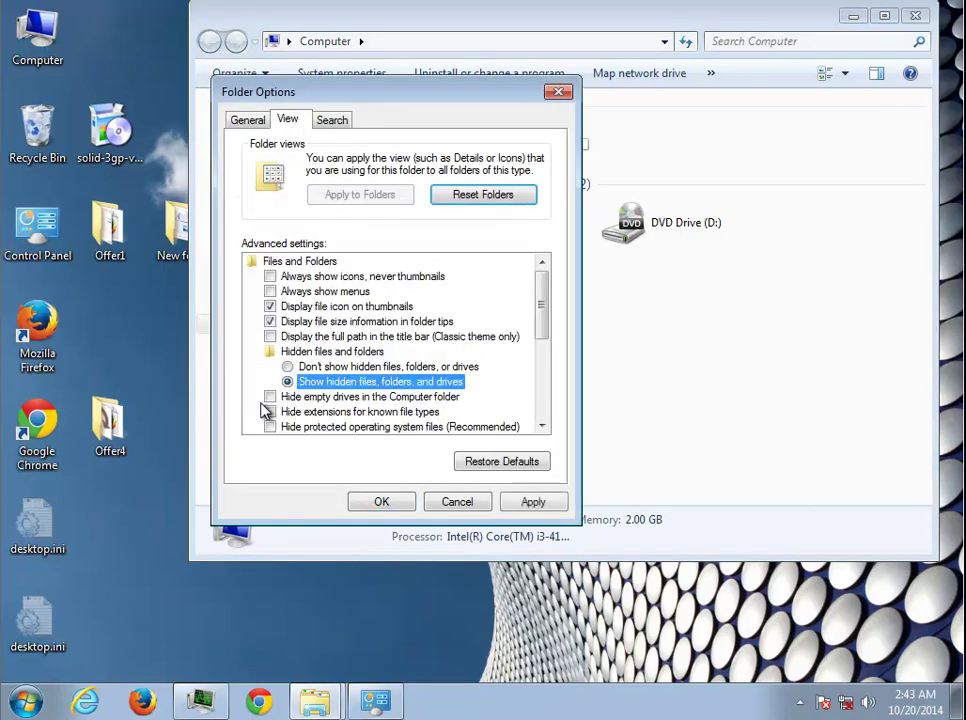
left_click(381, 501)
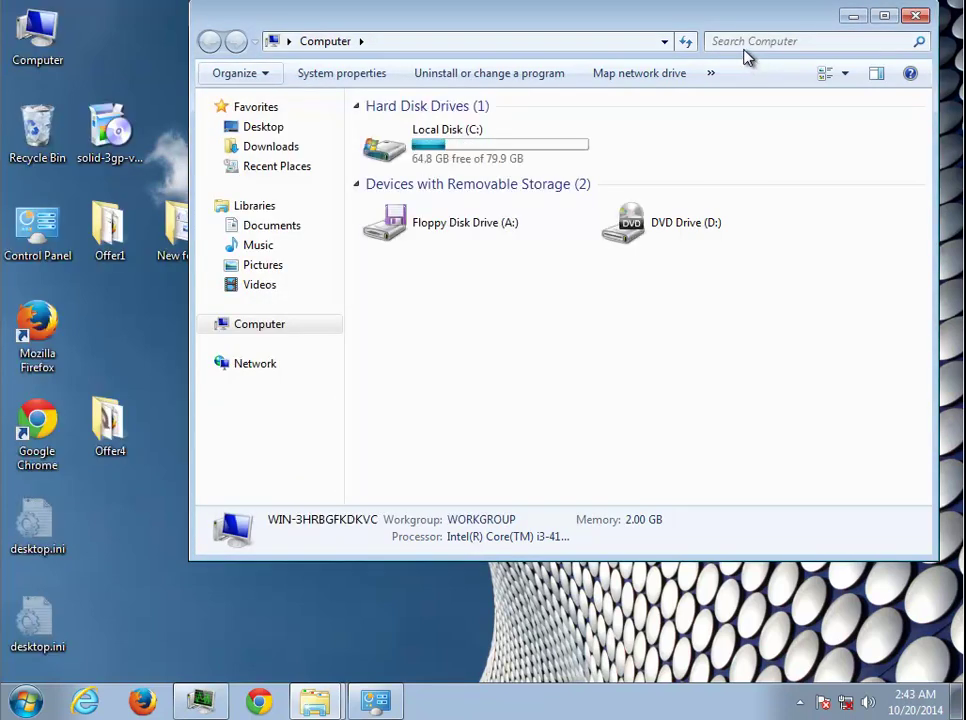
Search the whole computer for Lavasoft and minimize the search window.
right_click(737, 43)
left_click(768, 91)
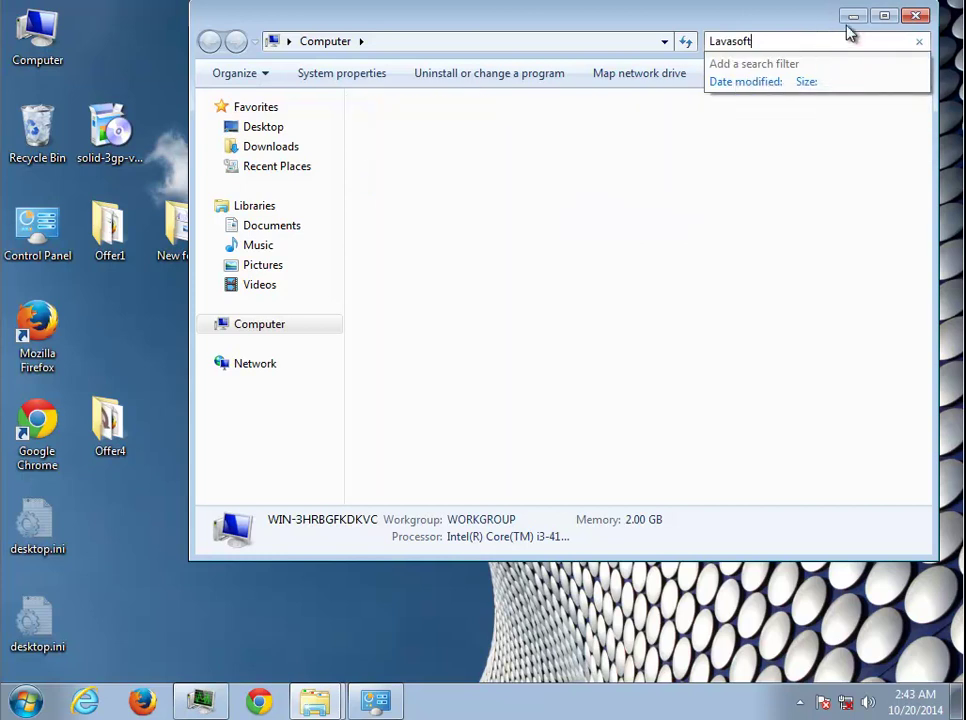
left_click(855, 18)
Launch REGEDIT with permission to make changes and search the registry for Lavasoft.
key("super+r")
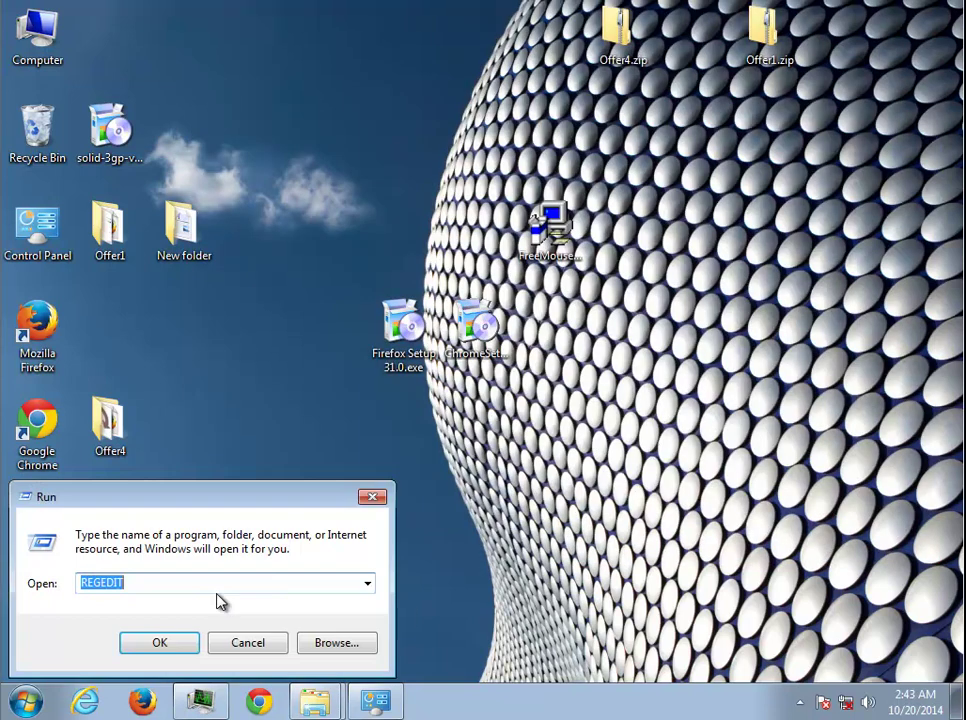
key("Return")
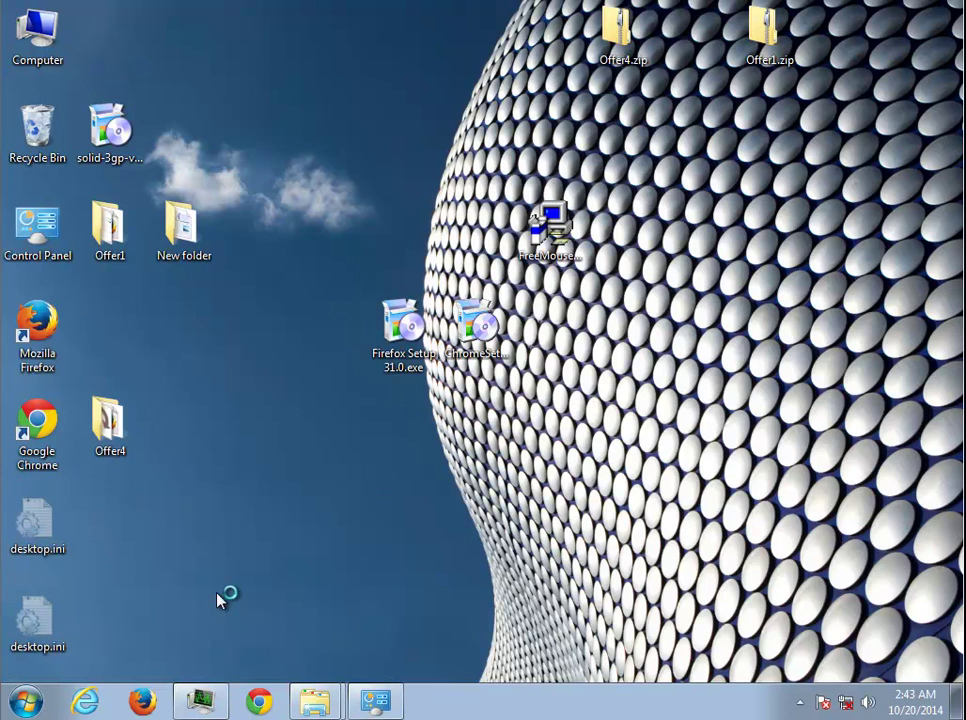
key("Left")
key("Return")
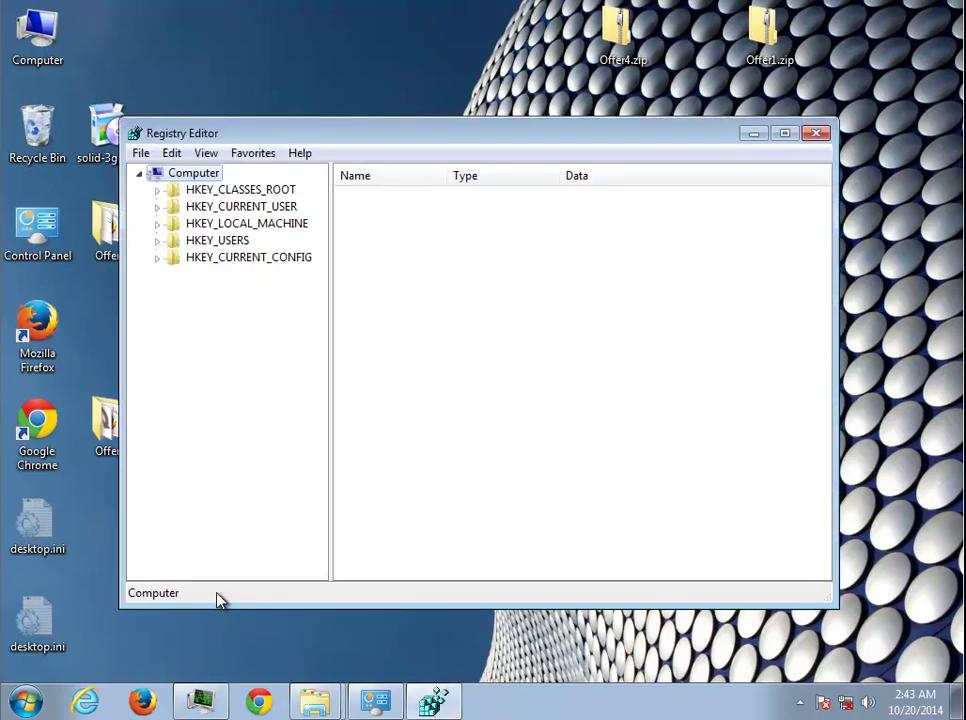
key("ctrl+f")
type("Lavasoft")
key("Return")
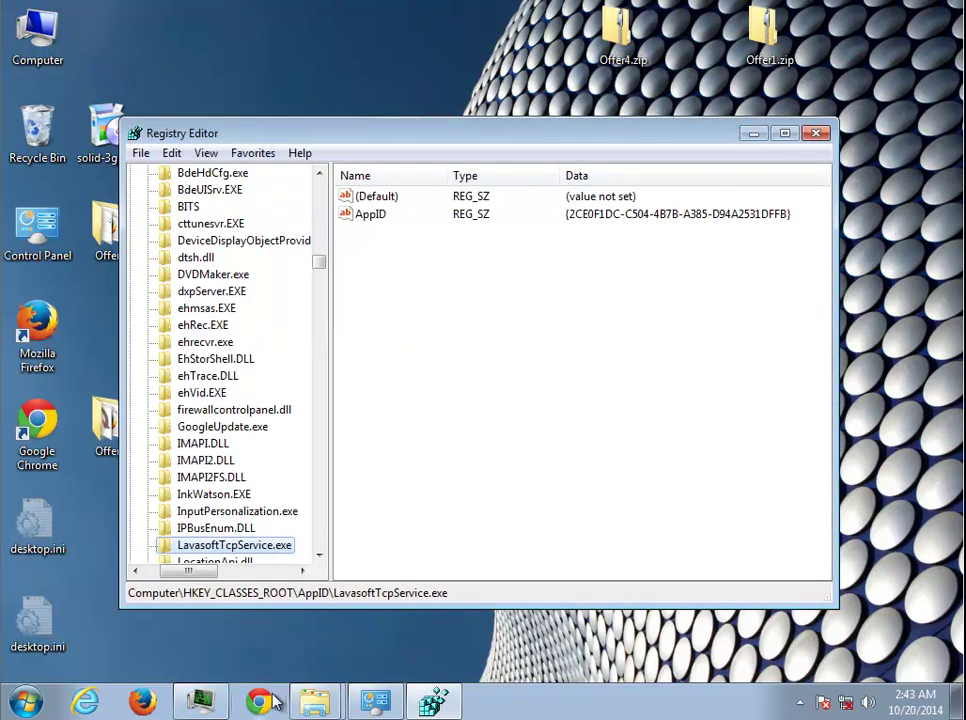
Repeat the Lavasoft search from the AppID key and delete the LavasoftTcpService.exe key under HKEY_CLASSES_ROOT\AppID.
scroll(244, 427, "down", 2)
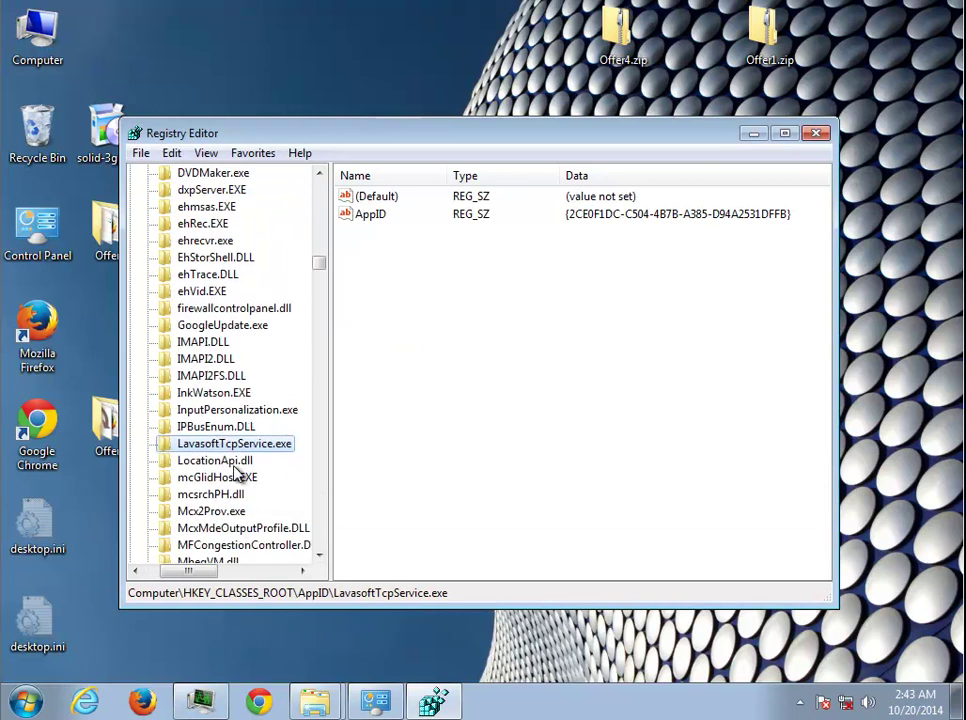
key("Left")
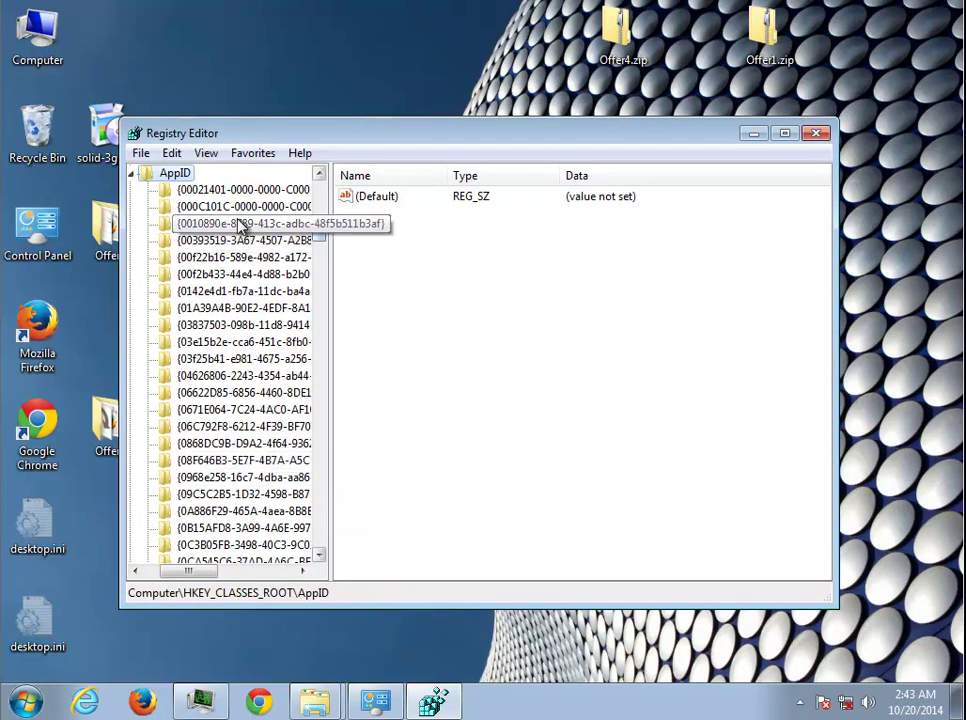
left_click(172, 153)
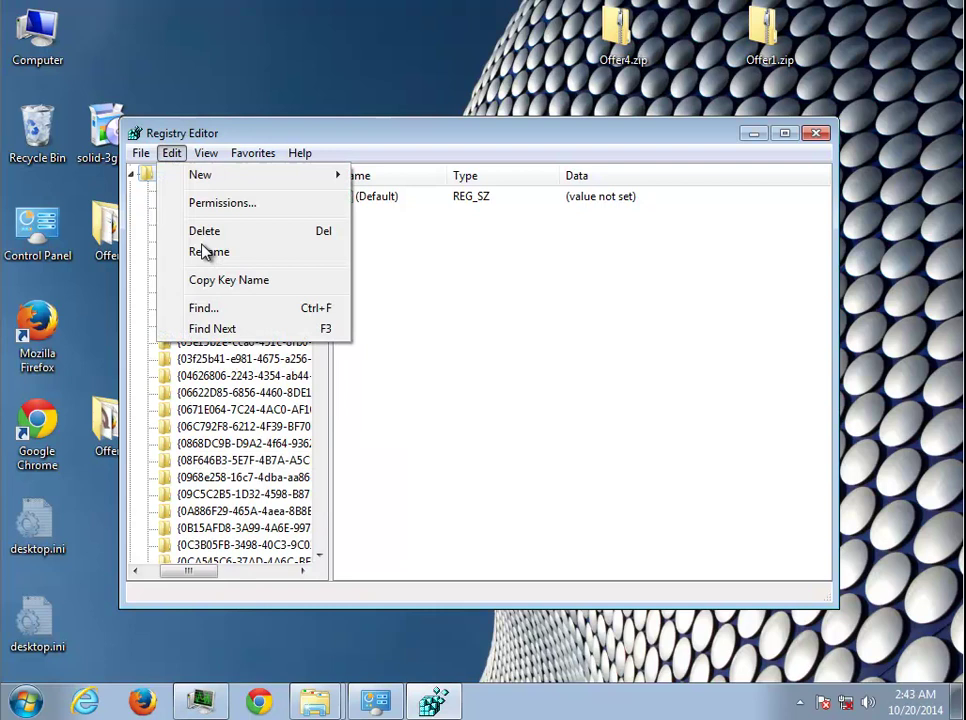
left_click(215, 310)
left_click(506, 250)
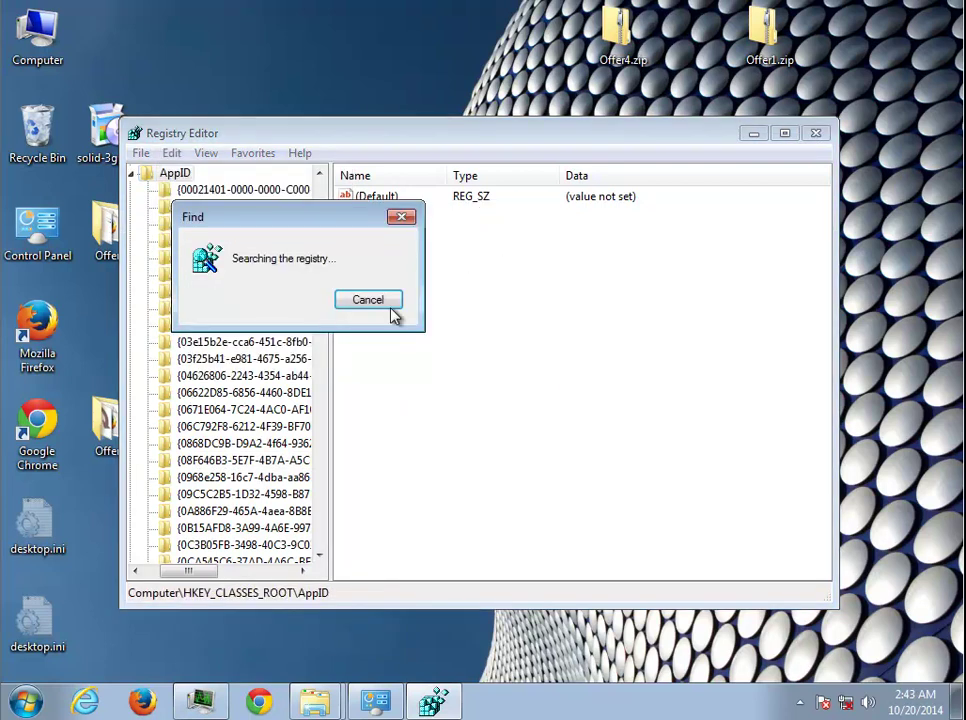
key("Delete")
key("Return")
Search the registry for further Lavasoft entries following the deleted key.
left_click(171, 154)
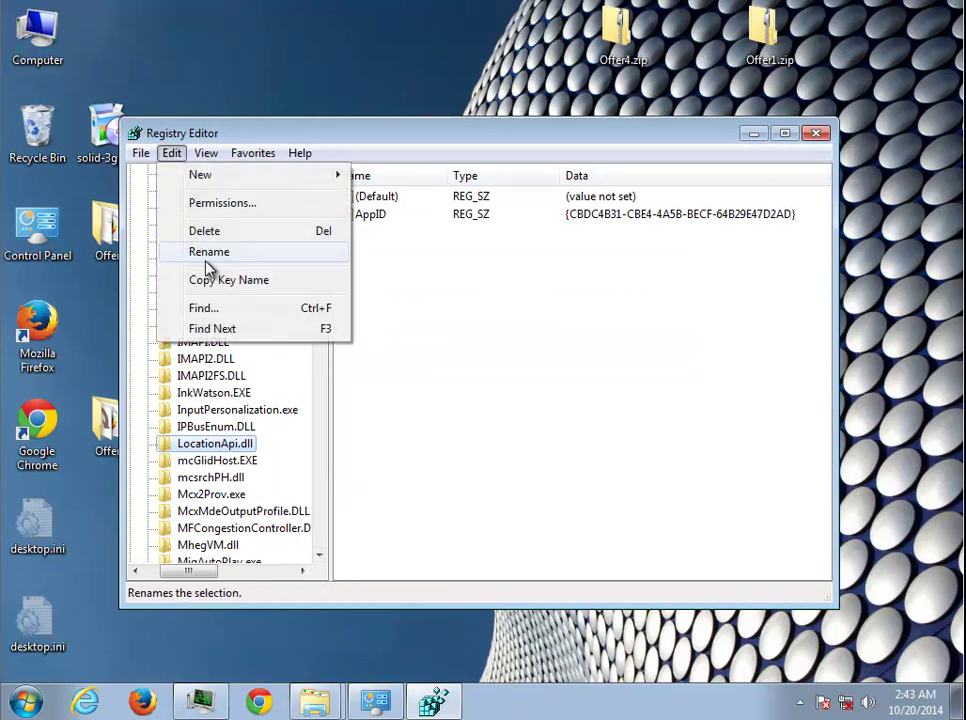
left_click(215, 310)
left_click(505, 248)
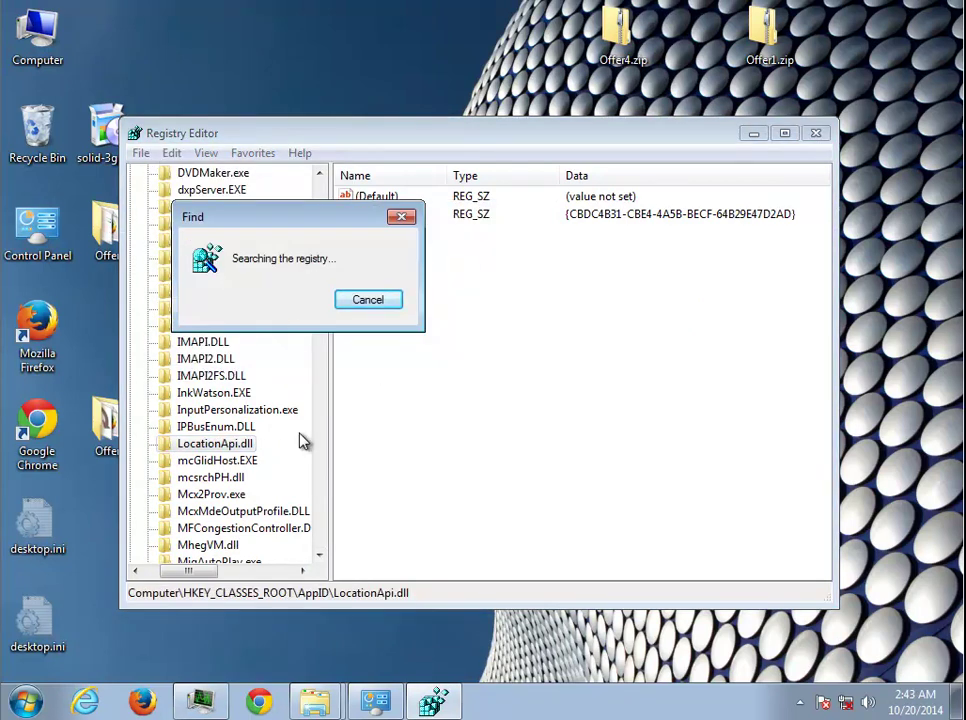
Bring up the Lavasoft file search results, maximize the window, and delete all the listed files and folders to the Recycle Bin.
left_click_drag(315, 703, 420, 690)
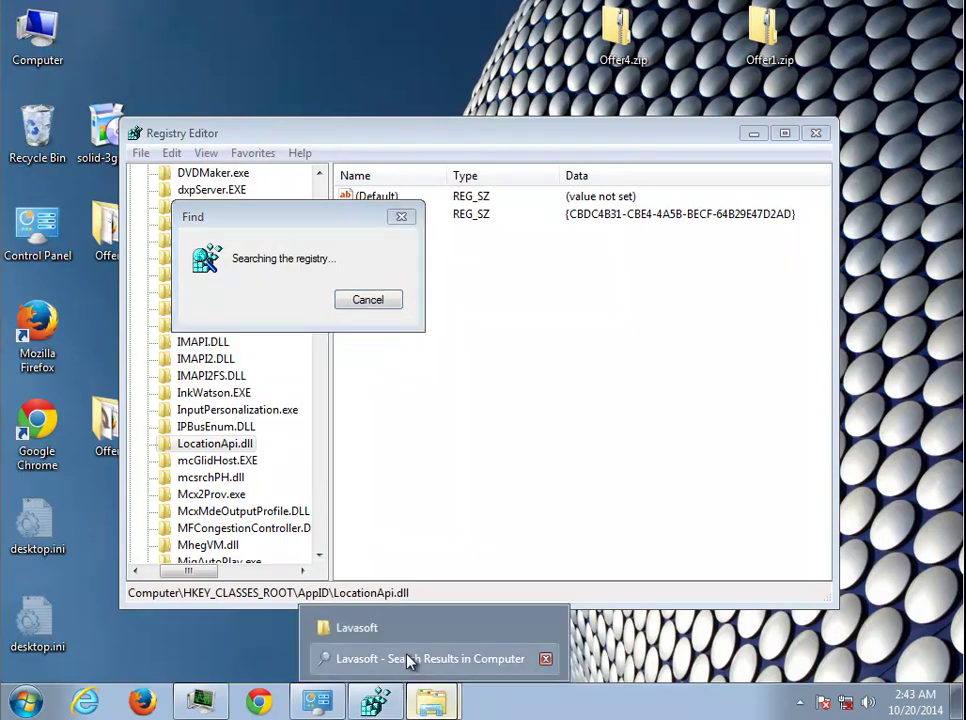
left_click(410, 700)
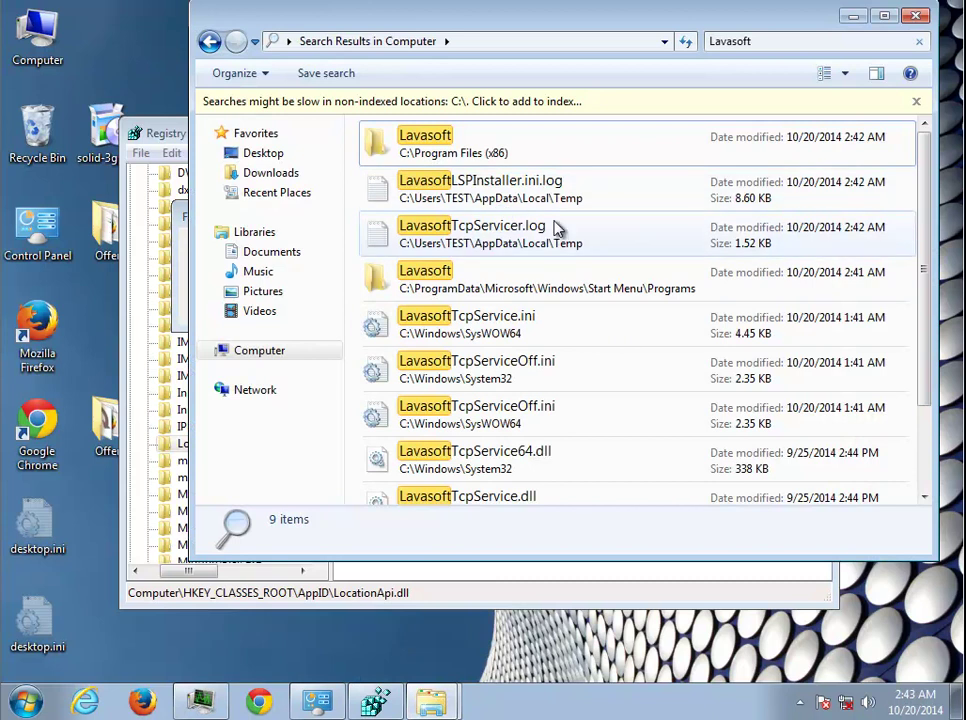
double_click(630, 25)
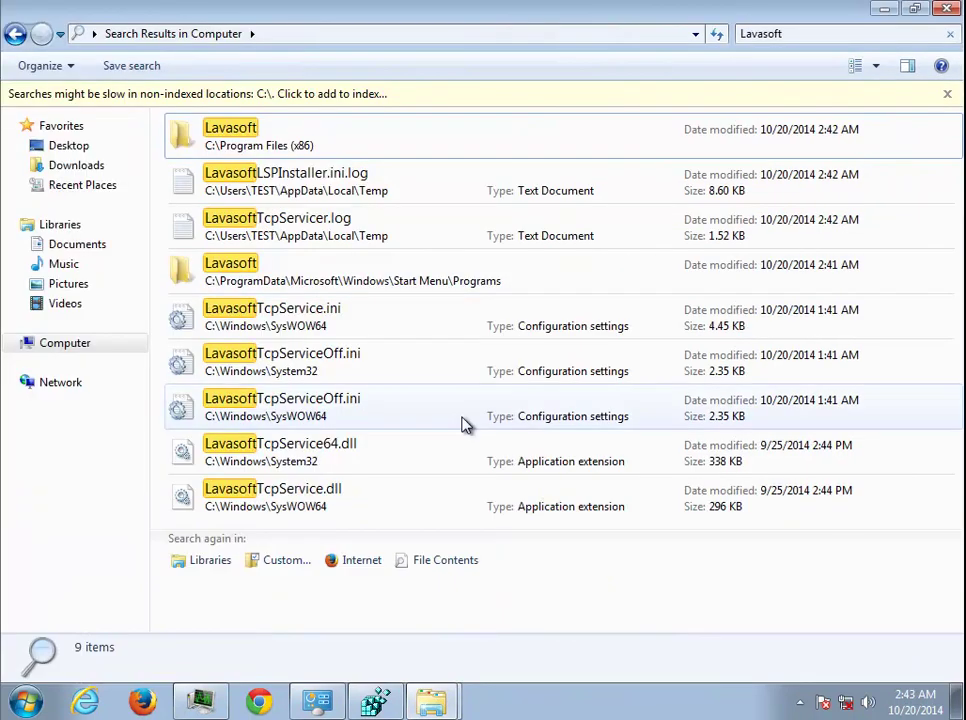
left_click(385, 420)
key("ctrl+a")
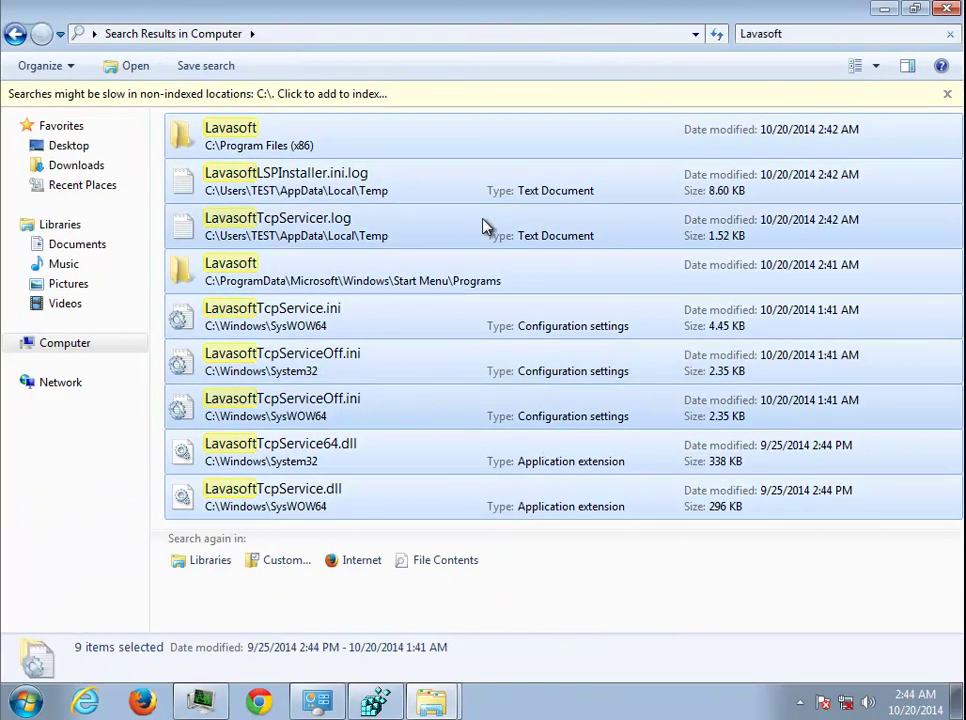
key("Delete")
left_click_drag(539, 304, 442, 550)
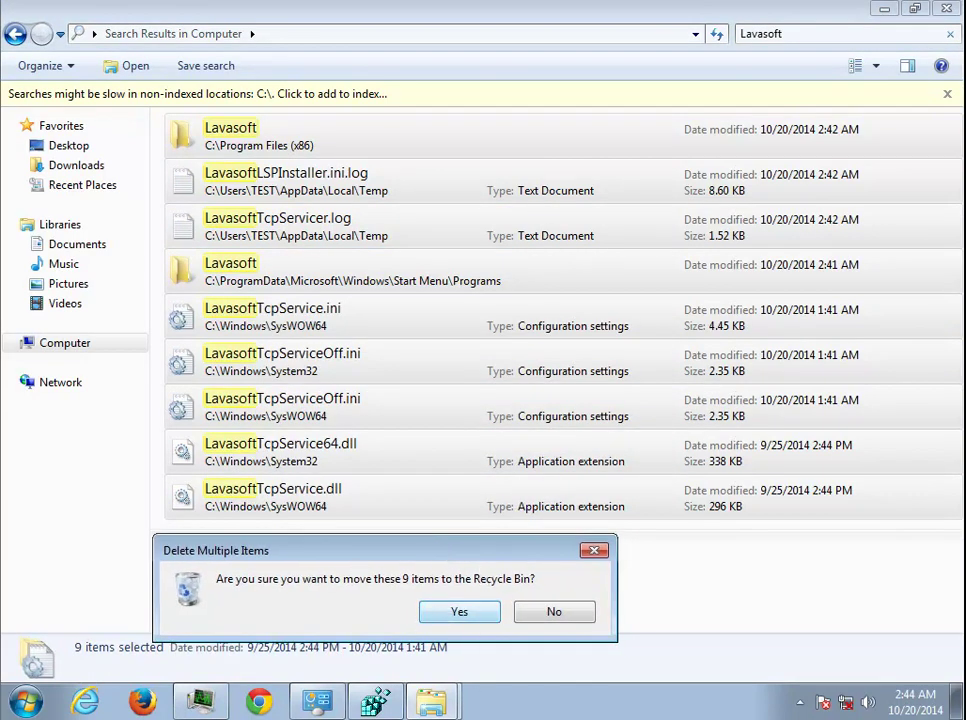